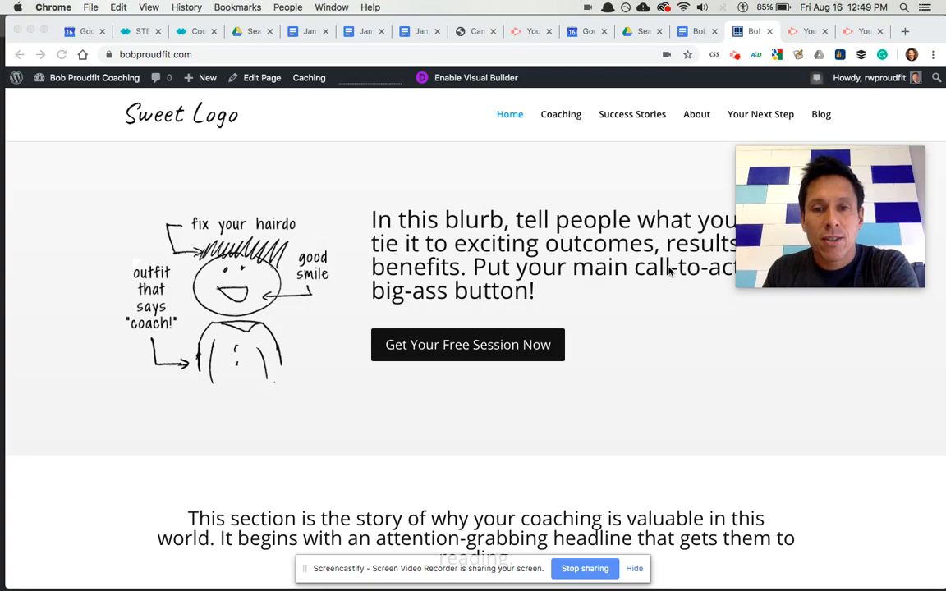
# - In Photoshop, flip from the coach's green banner to the Career Transits example and back
pyautogui.moveTo(788, 202)
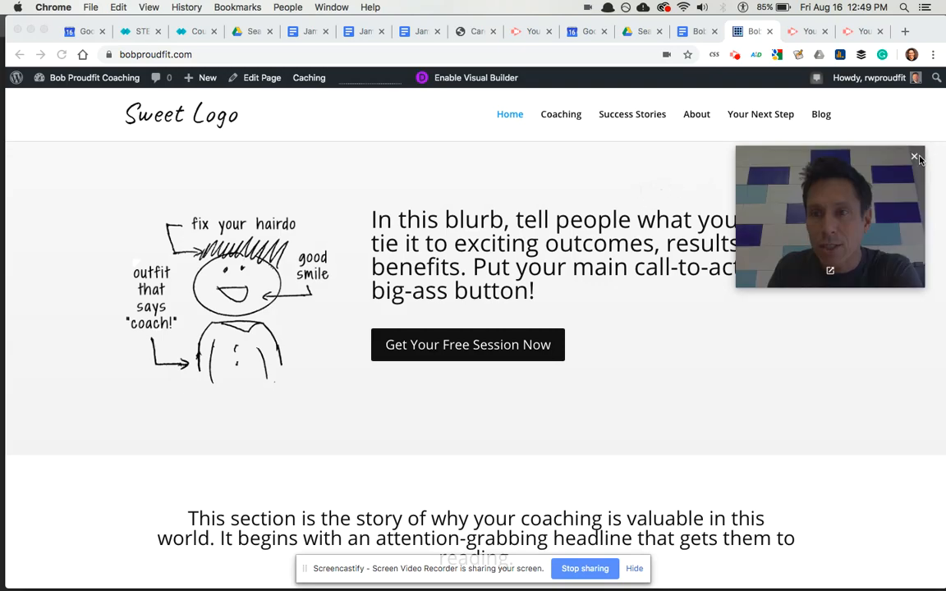
pyautogui.click(917, 158)
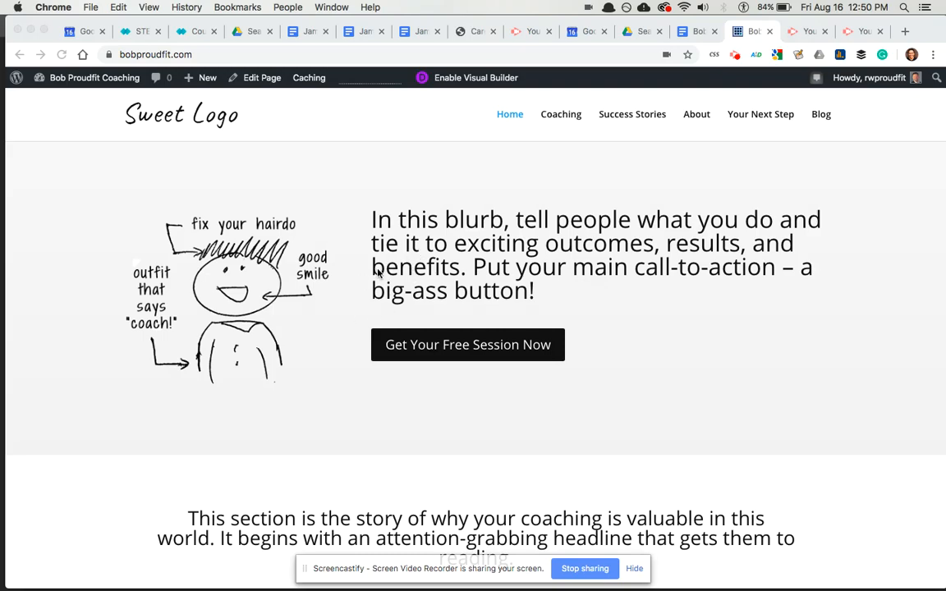
pyautogui.press('super+Tab')
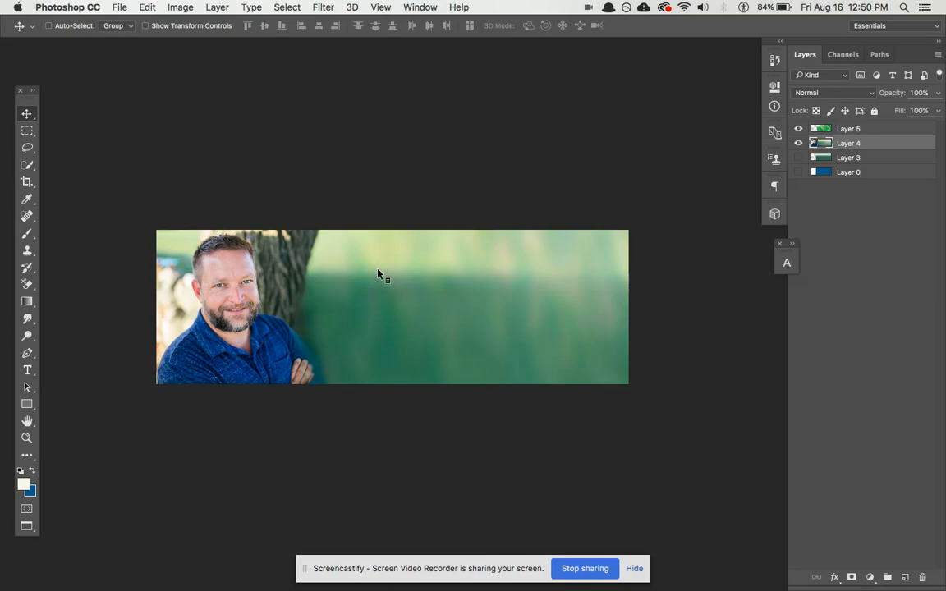
pyautogui.hotkey('ctrl', 'Tab')
pyautogui.hotkey('ctrl', 'Tab')
pyautogui.hotkey('ctrl', 'Tab')
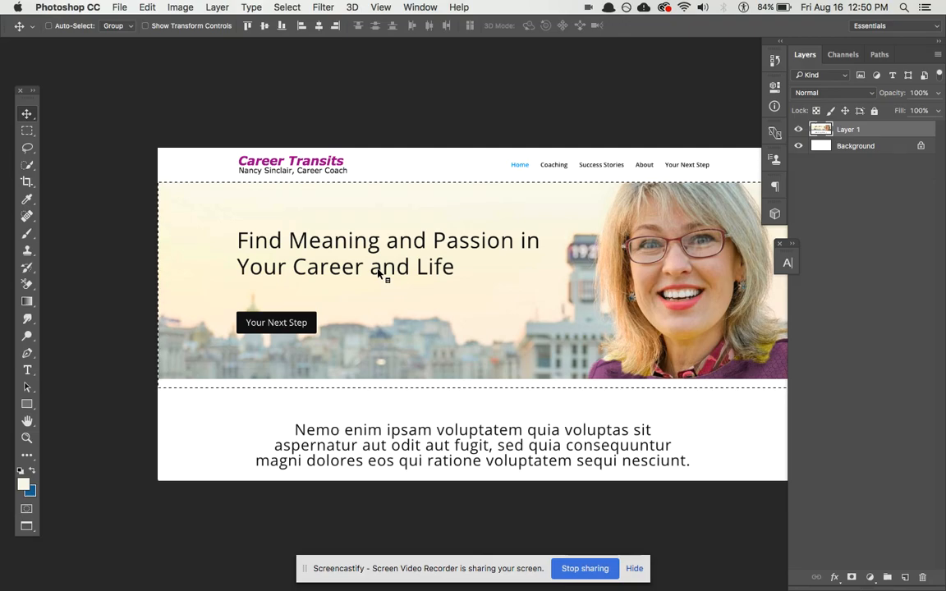
pyautogui.hotkey('ctrl', 'Tab')
# - Recheck the Career Transits example, then bring up the coach photo Bob_12.8k.jpg in Preview
pyautogui.hotkey('ctrl', 'Tab')
pyautogui.hotkey('ctrl', 'Tab')
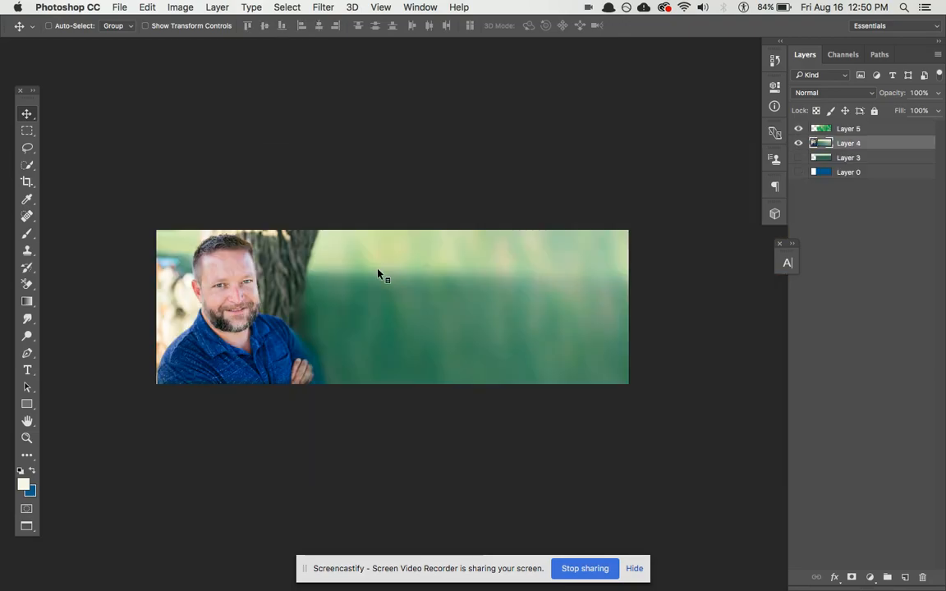
pyautogui.hotkey('ctrl', 'Tab')
pyautogui.hotkey('ctrl', 'Tab')
pyautogui.press('super+Tab')
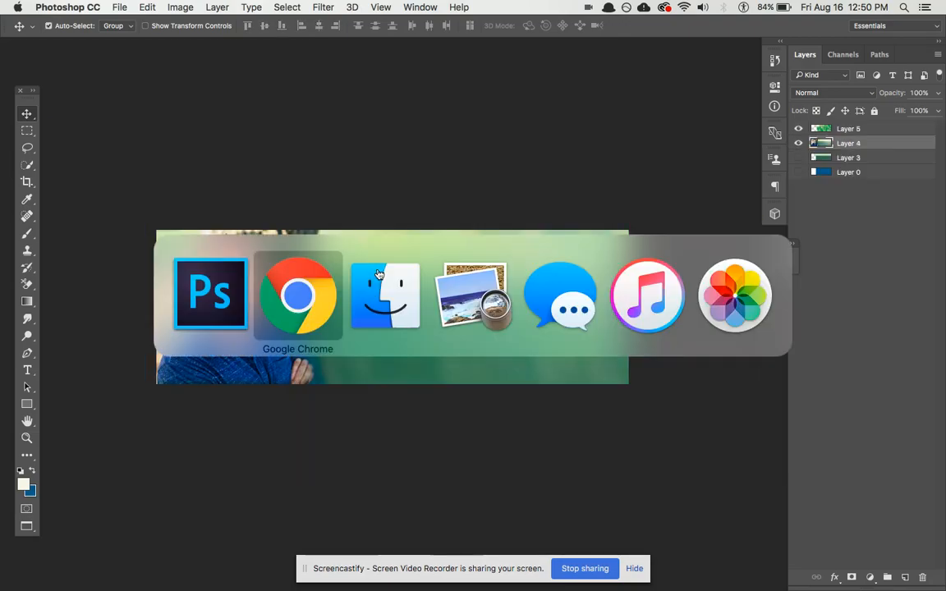
pyautogui.press('super+Tab')
pyautogui.press('super+Tab')
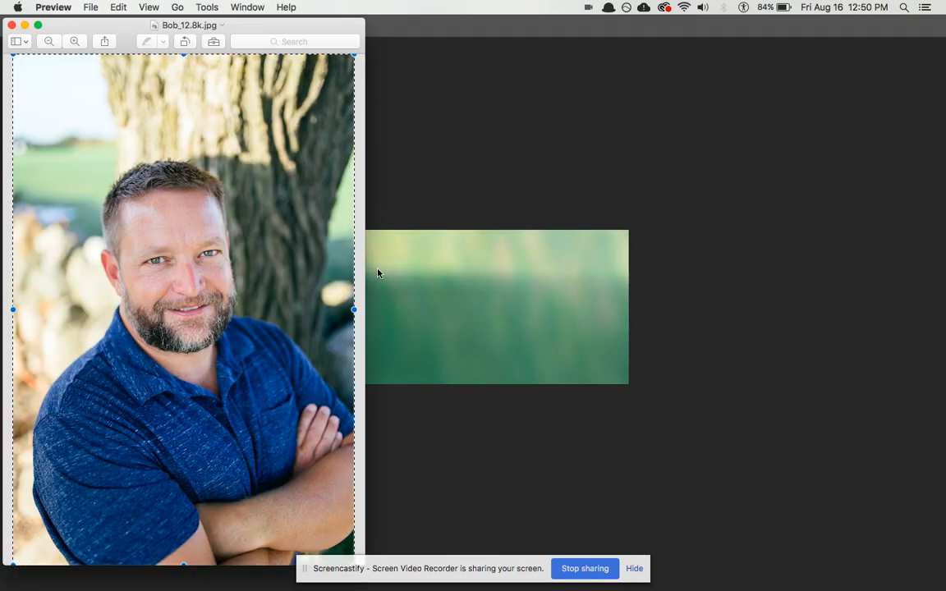
# - Copy the whole Bob_12.8k.jpg coach photo to the clipboard in Preview
pyautogui.press('super+c')
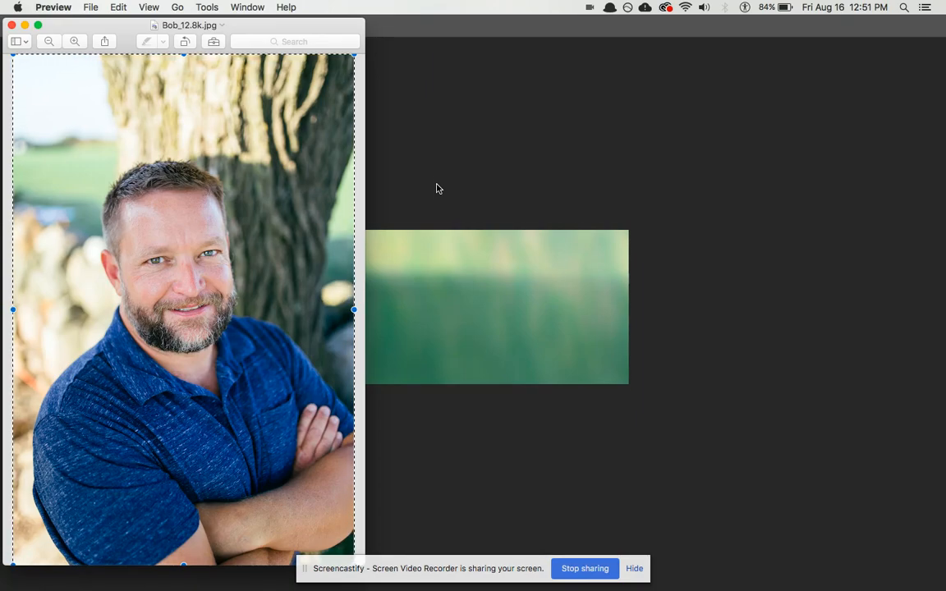
# - Glance at the banner and Career Transits example, recopy the coach photo, and return to Photoshop
pyautogui.click(476, 184)
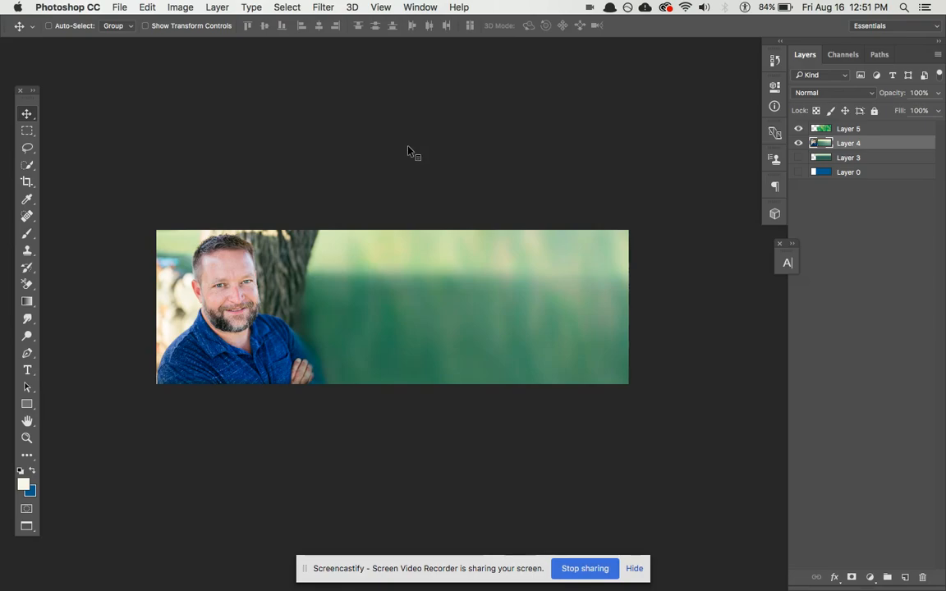
pyautogui.hotkey('ctrl', 'Tab')
pyautogui.hotkey('ctrl', 'Tab')
pyautogui.press('super+Tab')
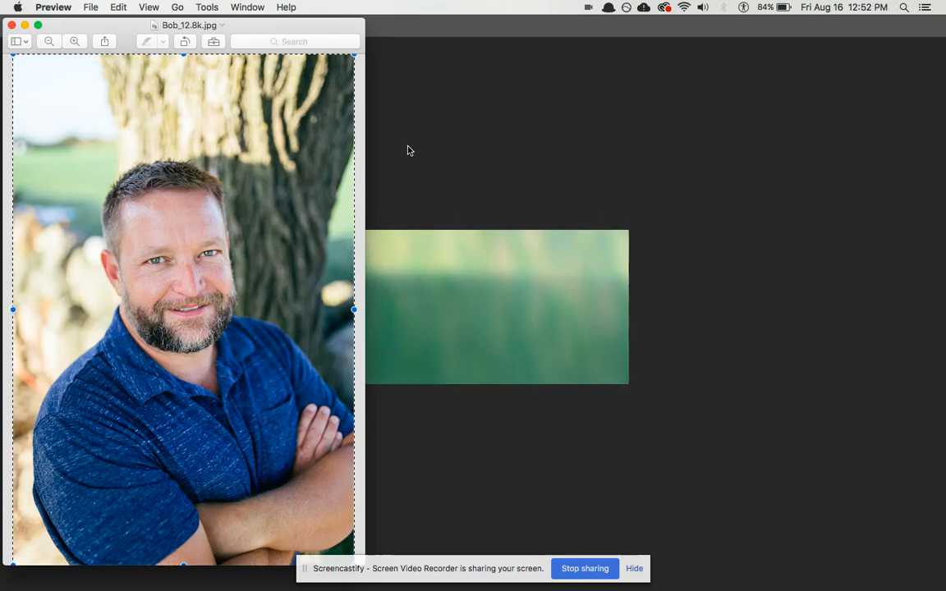
pyautogui.press('super+c')
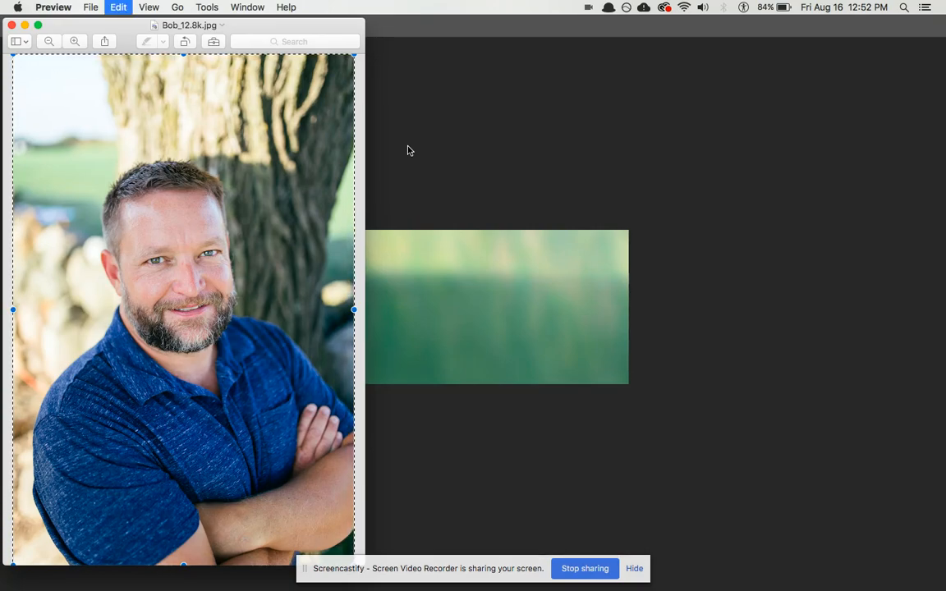
pyautogui.click(409, 149)
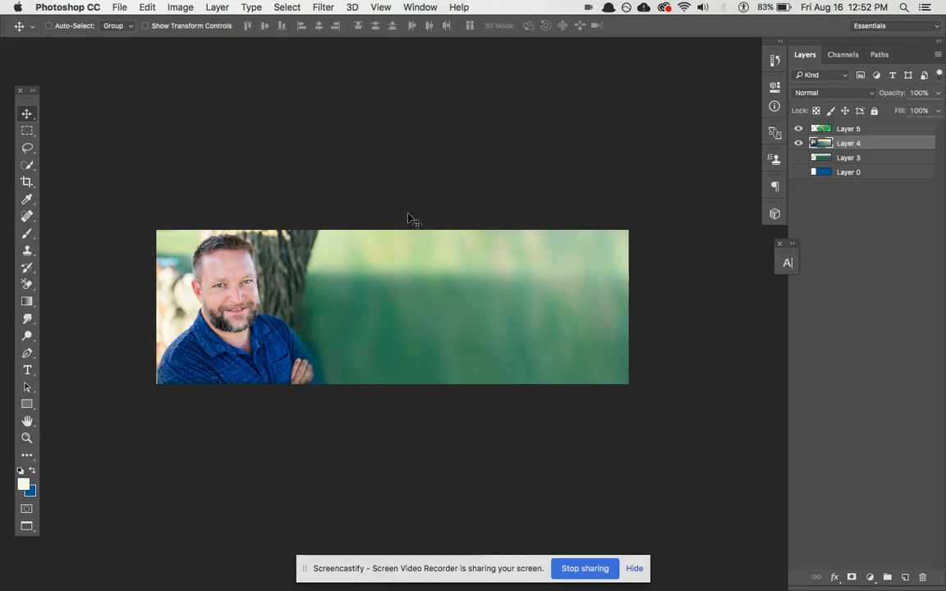
# - Create a clipboard-sized 3376 × 5064 px document and paste the coach photo into it
pyautogui.press('super+n')
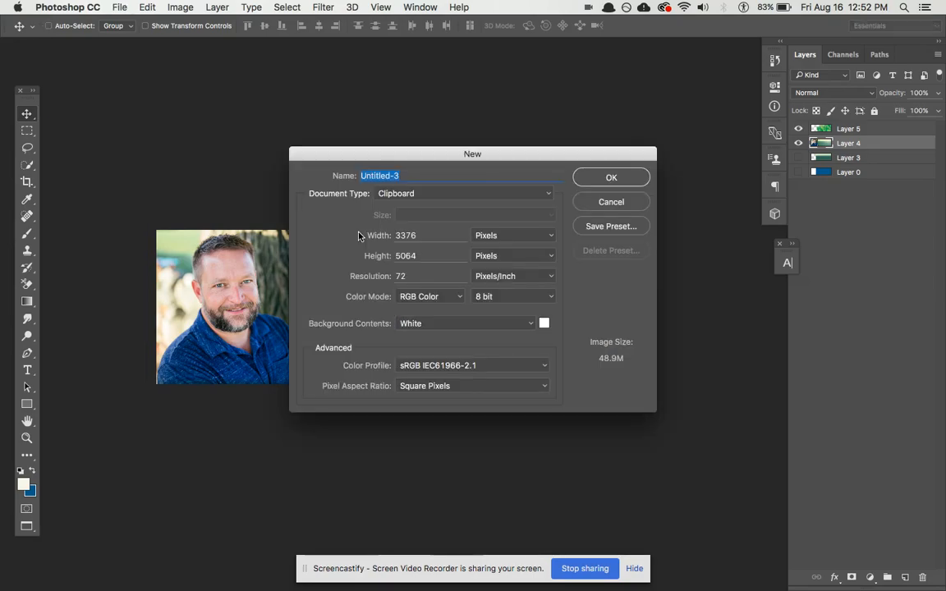
pyautogui.press('Return')
pyautogui.press('super+v')
pyautogui.press('super+minus')
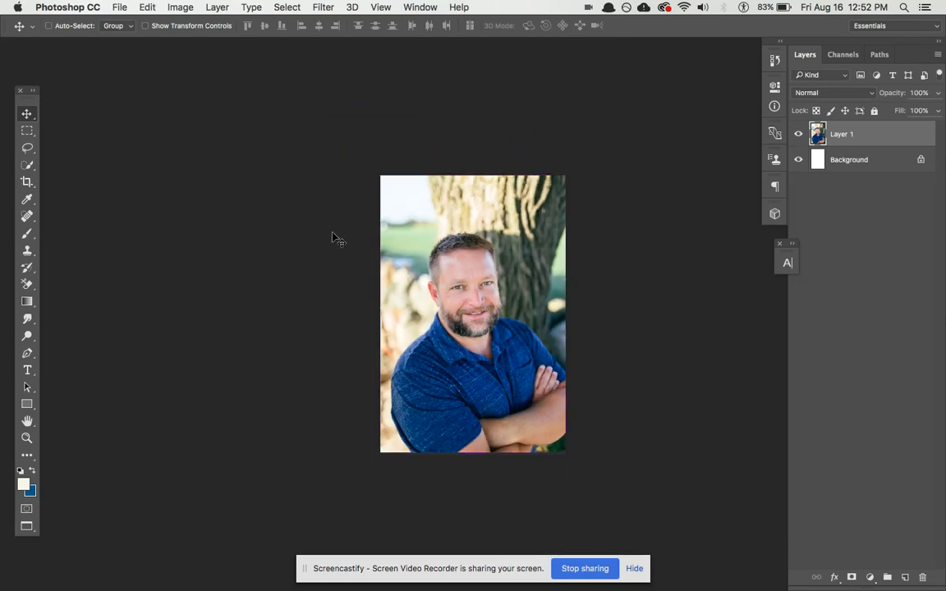
pyautogui.moveTo(346, 233); pyautogui.dragTo(171, 227)
# - Set up a new blank document named temp, 3000 px wide by 1000 px tall
pyautogui.press('super+o')
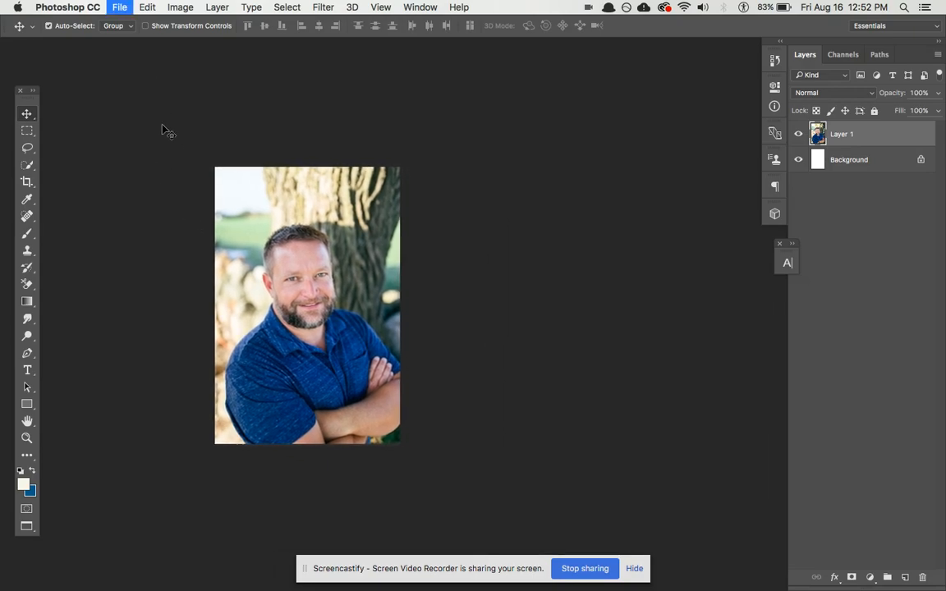
pyautogui.write('temp')
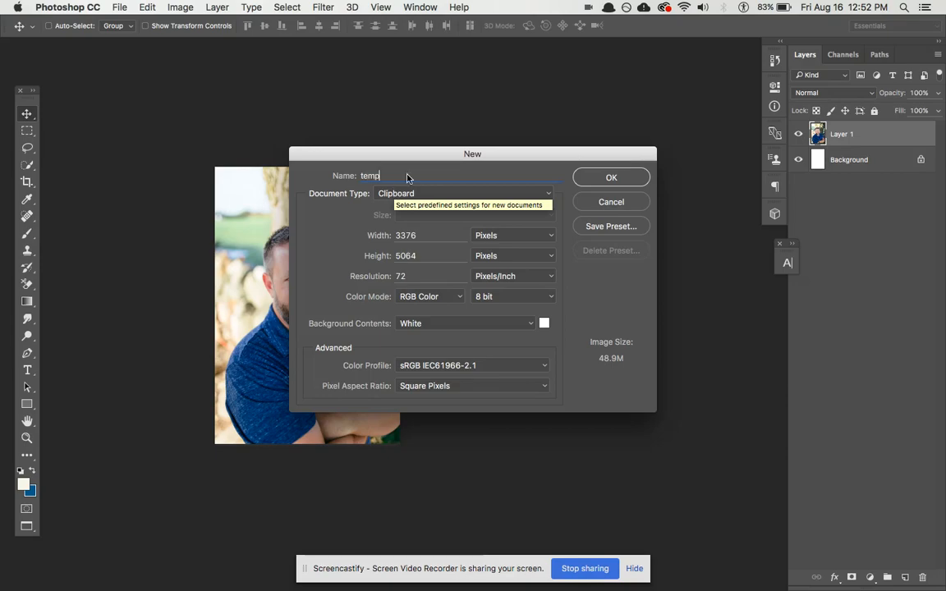
pyautogui.press('Tab')
pyautogui.press('Tab')
pyautogui.write('1000')
pyautogui.press('Tab')
pyautogui.click(375, 238)
pyautogui.write('3000')
# - Create the 3000 × 1000 temp document, paste the coach photo, and shrink it down
pyautogui.click(590, 177)
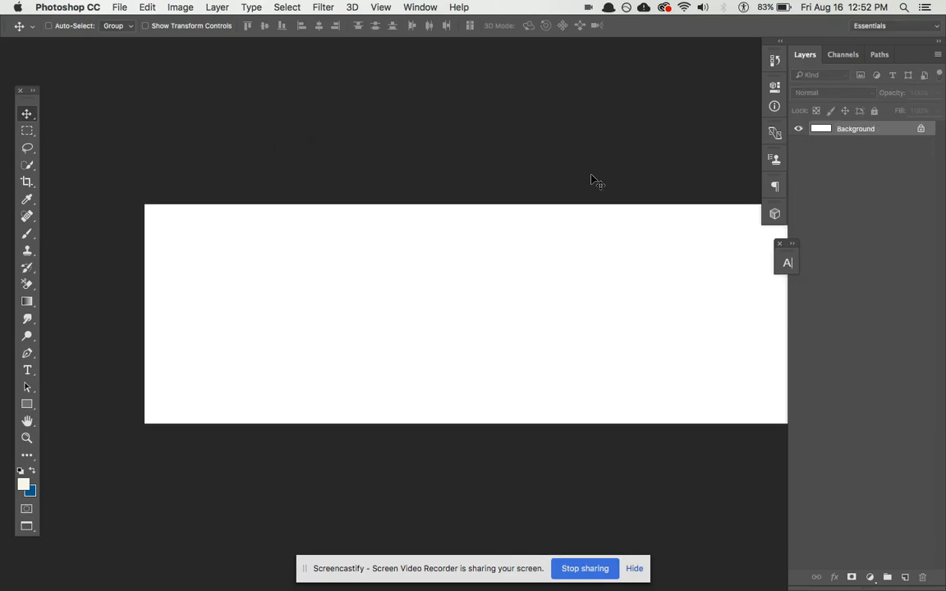
pyautogui.moveTo(588, 182); pyautogui.dragTo(519, 156)
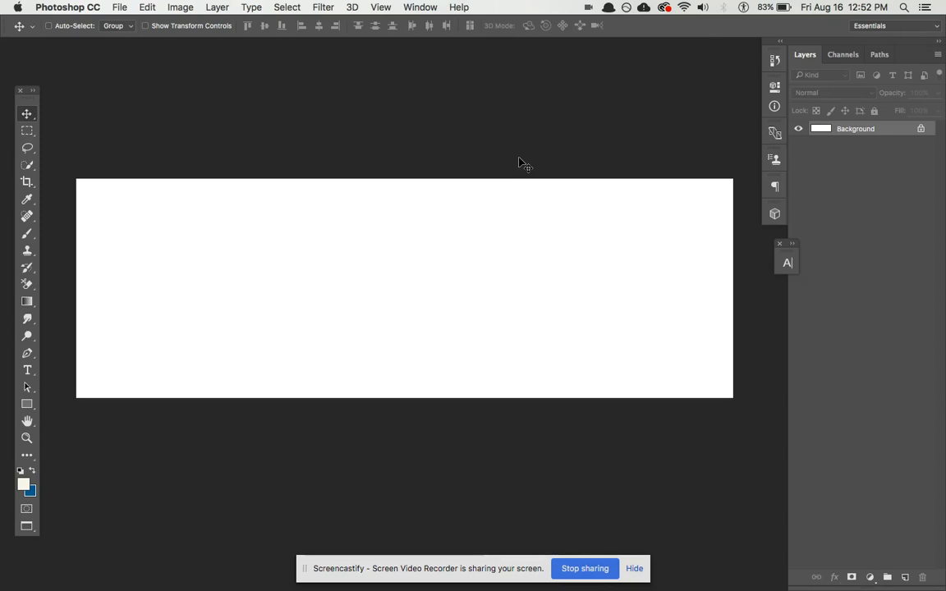
pyautogui.press('super+v')
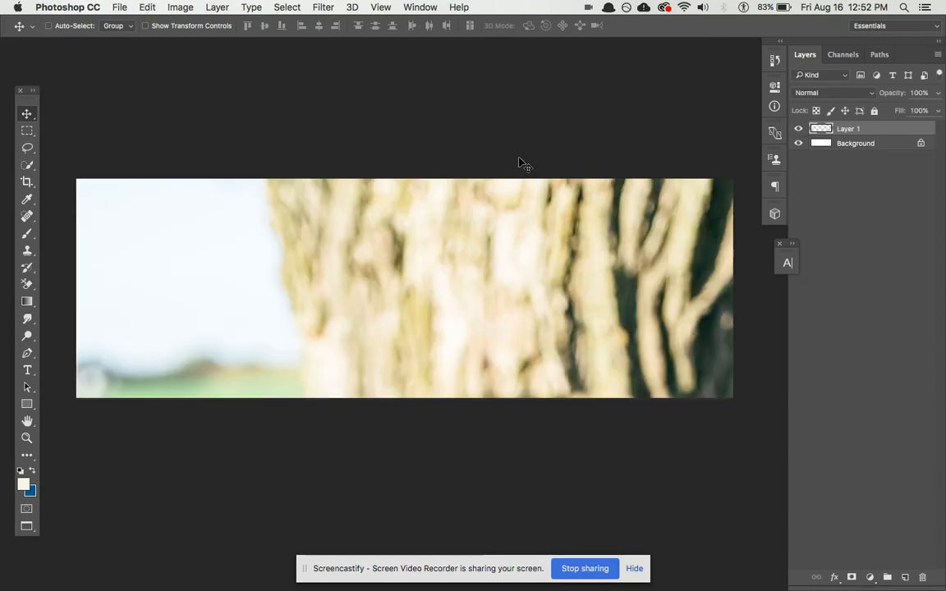
pyautogui.press('super+minus')
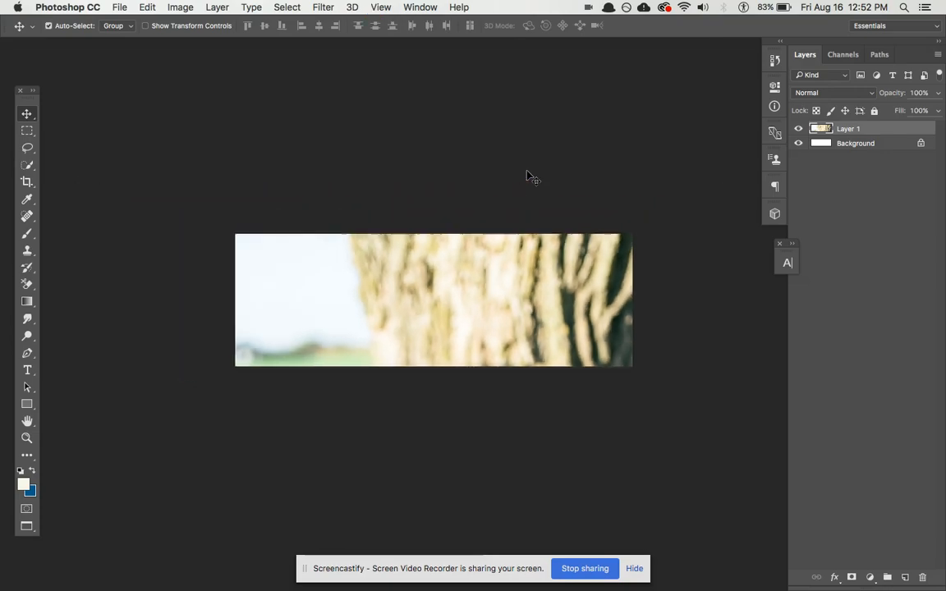
pyautogui.press('super+t')
pyautogui.moveTo(277, 248); pyautogui.dragTo(444, 363)
pyautogui.press('Return')
# - Rescale and position the photo at the banner's left edge so more of his arms show
pyautogui.moveTo(486, 422); pyautogui.dragTo(363, 224)
pyautogui.moveTo(386, 313)
pyautogui.mouseDown()
pyautogui.moveTo(385, 294)
pyautogui.moveTo(386, 313)
pyautogui.mouseUp()
pyautogui.press('super+t')
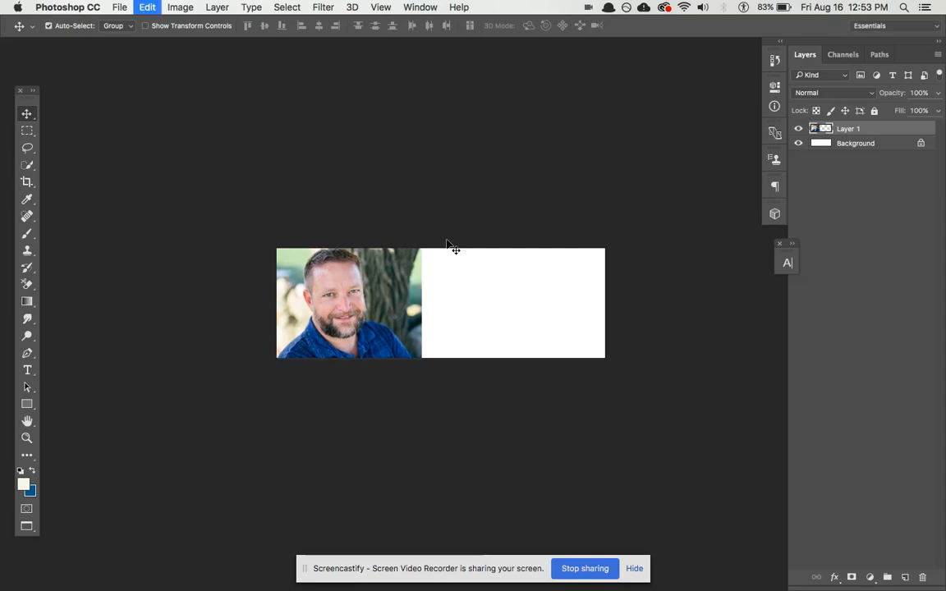
pyautogui.moveTo(420, 197); pyautogui.dragTo(401, 212)
pyautogui.press('Return')
pyautogui.moveTo(385, 247); pyautogui.dragTo(391, 287)
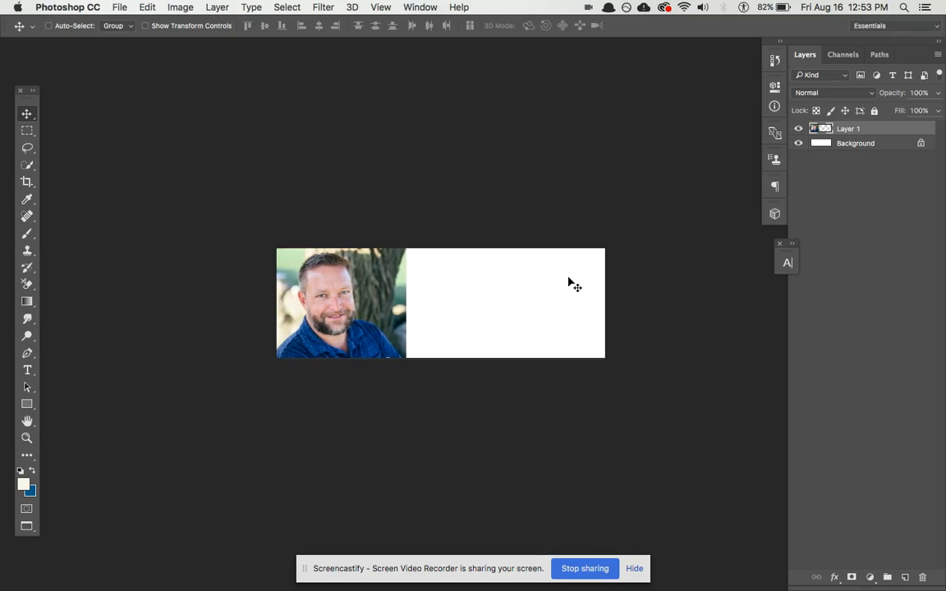
pyautogui.moveTo(346, 280); pyautogui.dragTo(393, 310)
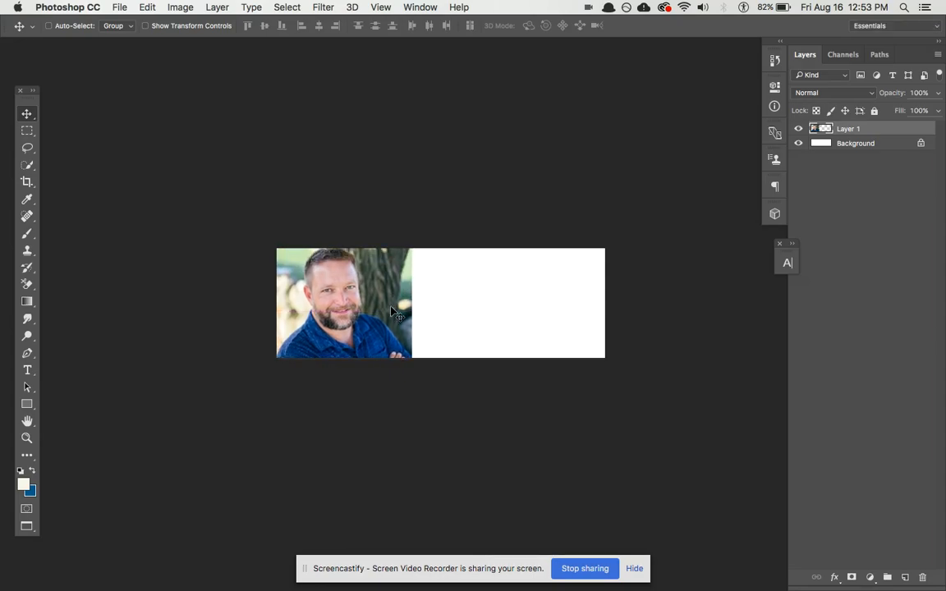
pyautogui.press('super+plus')
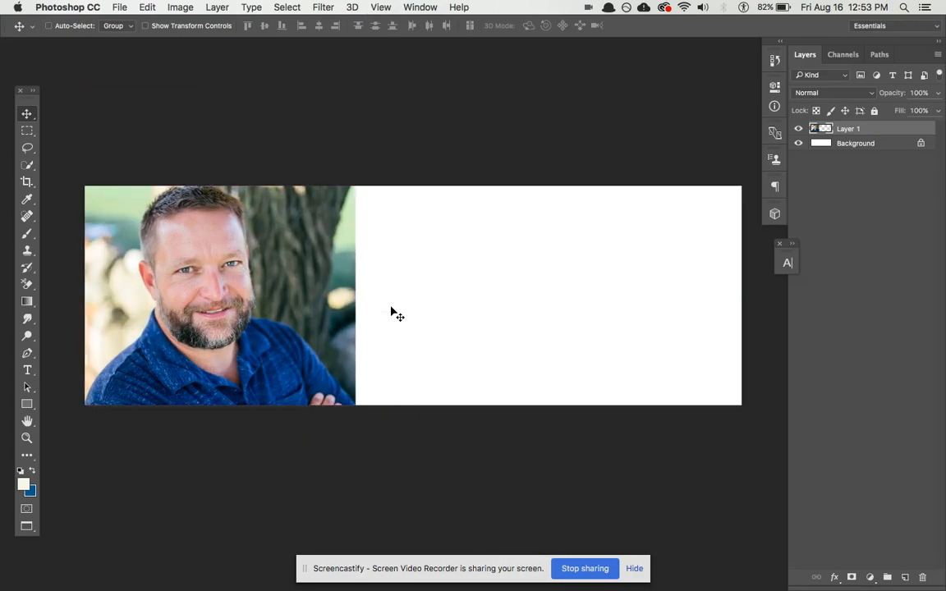
pyautogui.press('Tab')
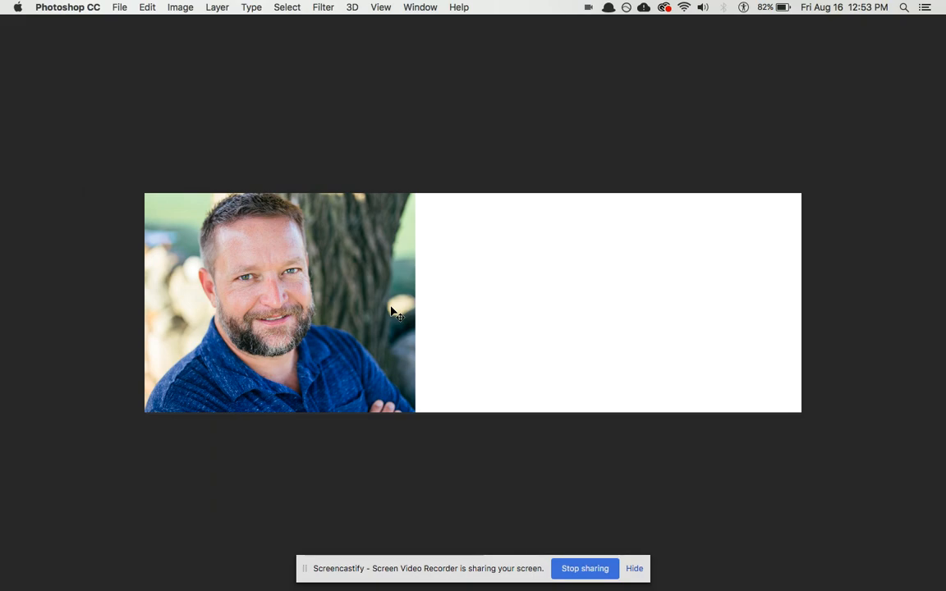
pyautogui.press('super+plus')
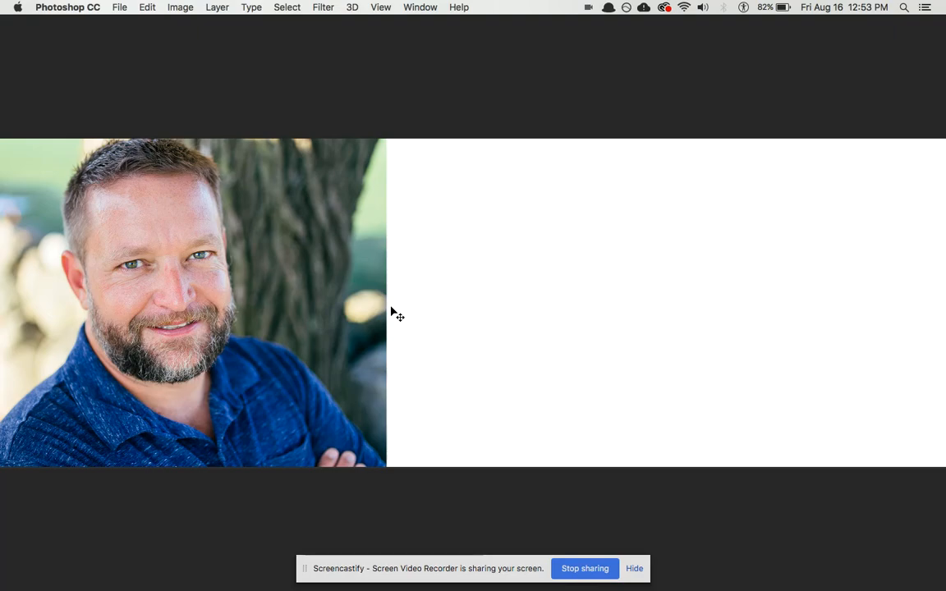
pyautogui.press('super+Tab')
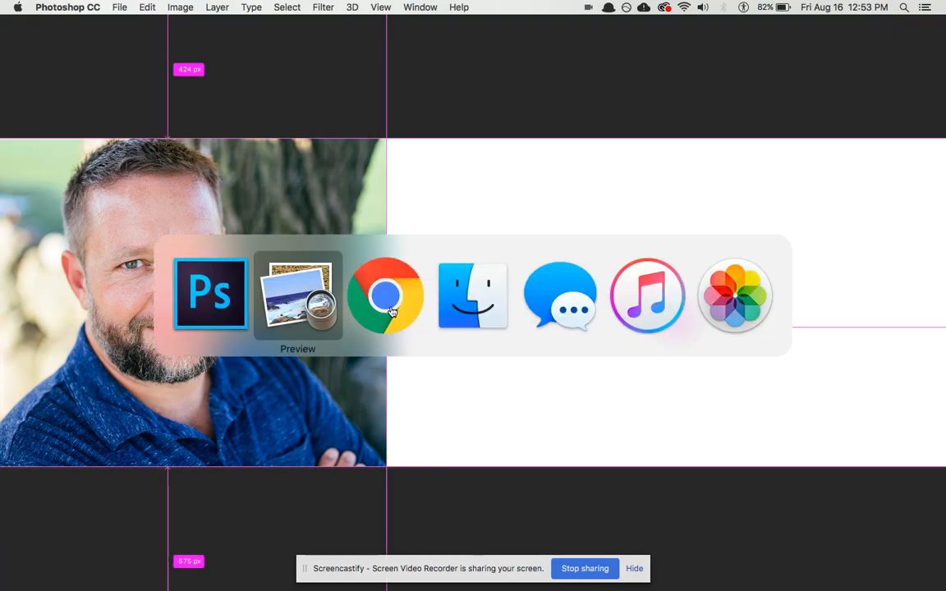
pyautogui.press('super+Tab')
pyautogui.press('super+Tab')
pyautogui.press('Tab')
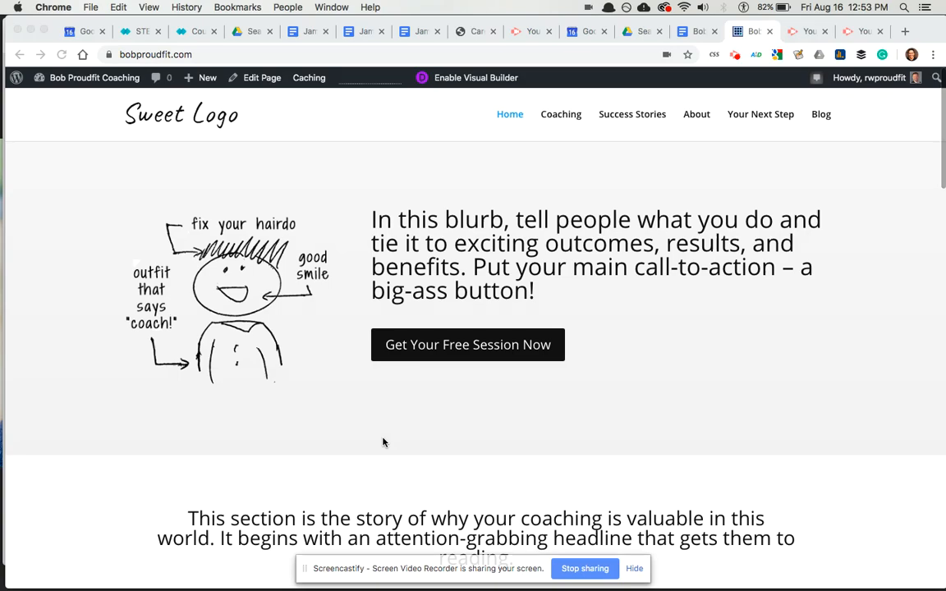
pyautogui.click(192, 516)
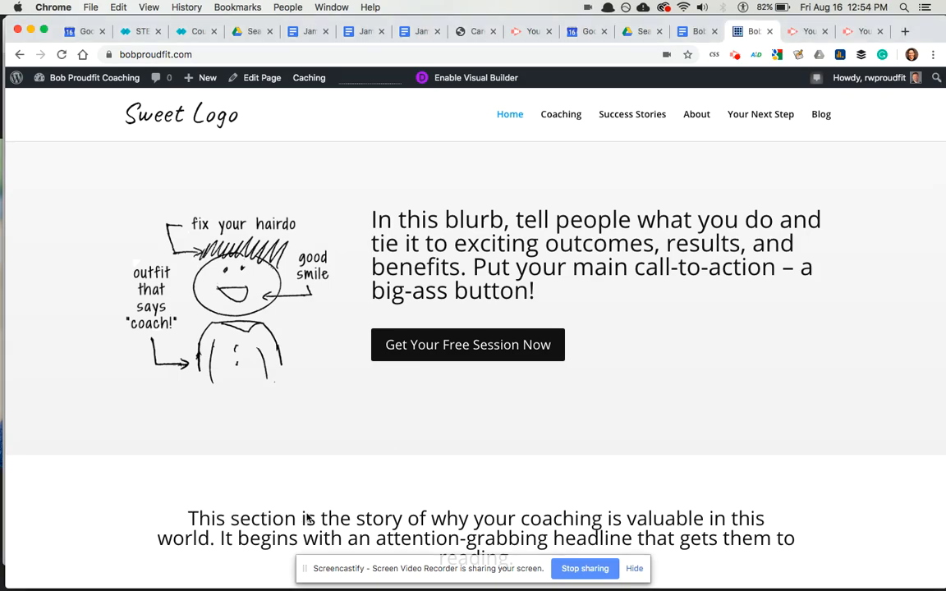
pyautogui.moveTo(189, 518); pyautogui.dragTo(772, 523)
pyautogui.scroll(-4, 772, 523)
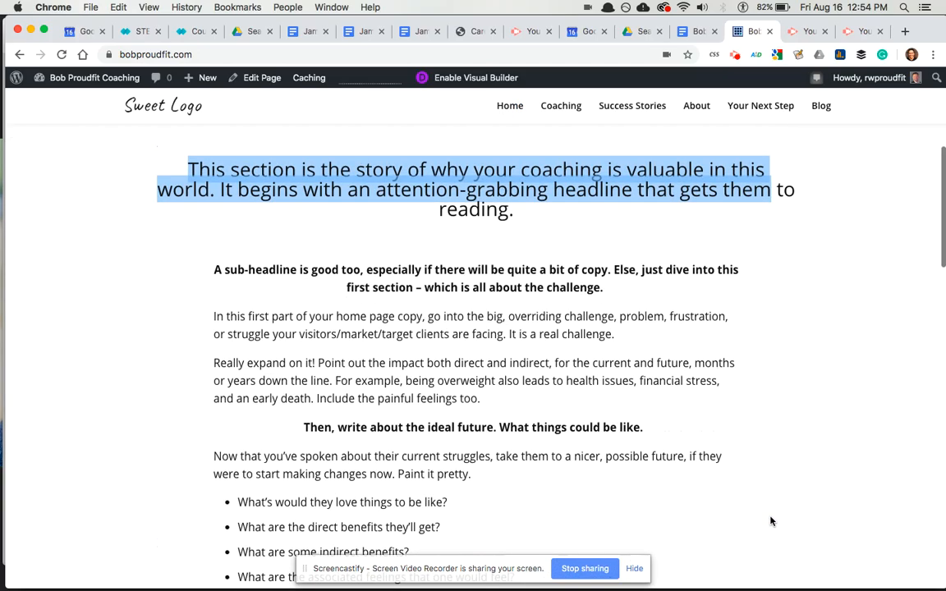
pyautogui.scroll(4, 772, 523)
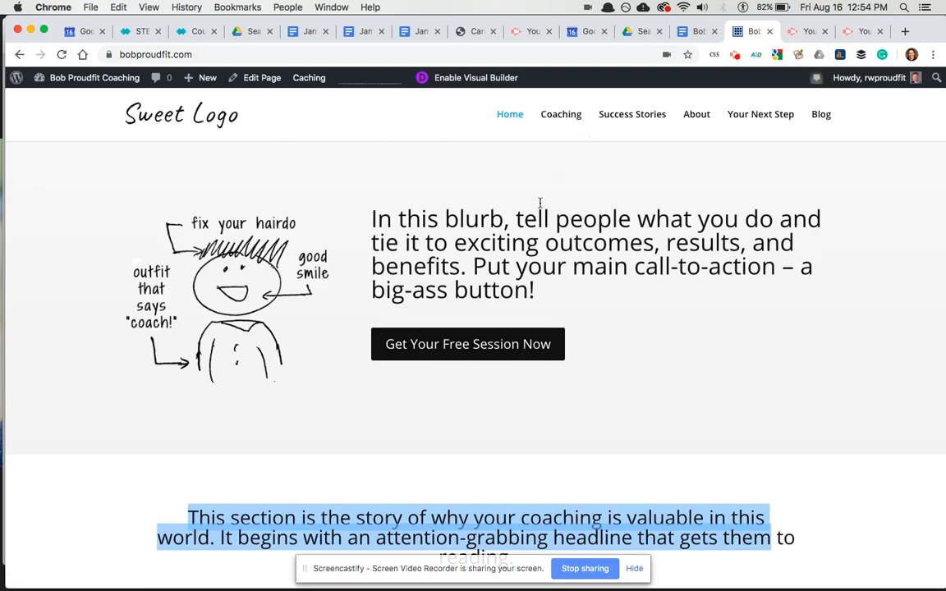
pyautogui.scroll(-2, 540, 202)
pyautogui.scroll(2, 542, 205)
# - Shrink the coach photo on Layer 1 slightly and nudge it left and down
pyautogui.press('super+Tab')
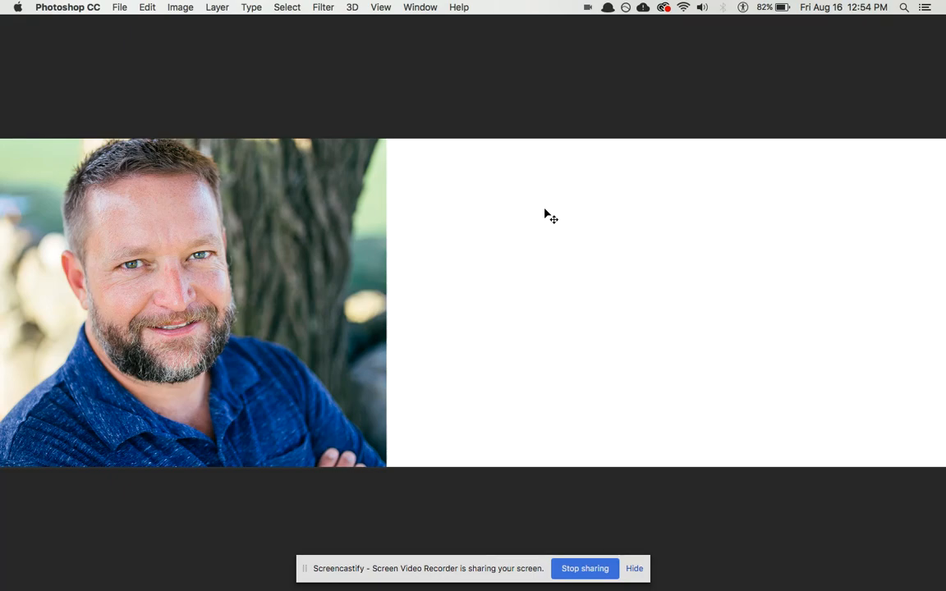
pyautogui.press('super+minus')
pyautogui.press('super+minus')
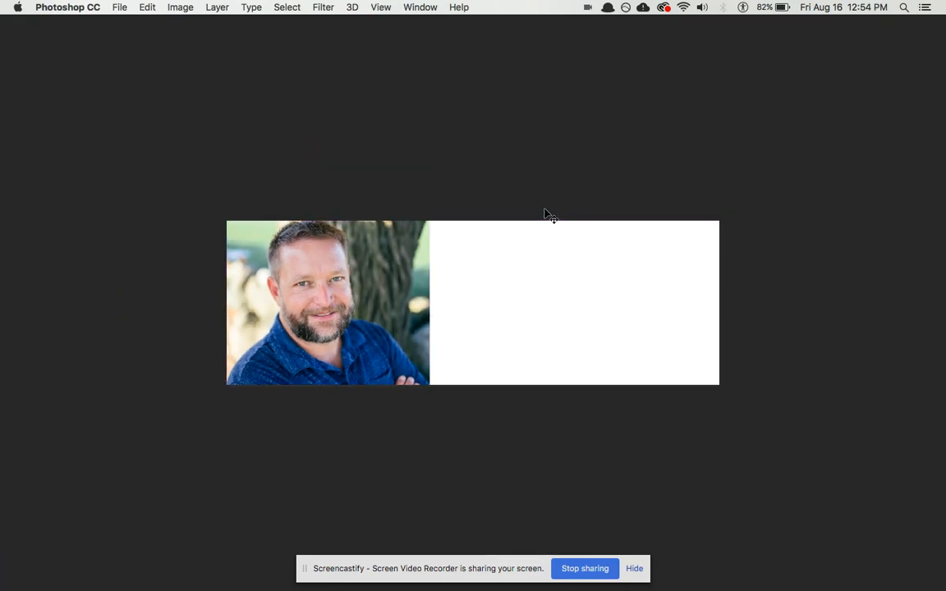
pyautogui.press('Tab')
pyautogui.moveTo(570, 183); pyautogui.dragTo(518, 191)
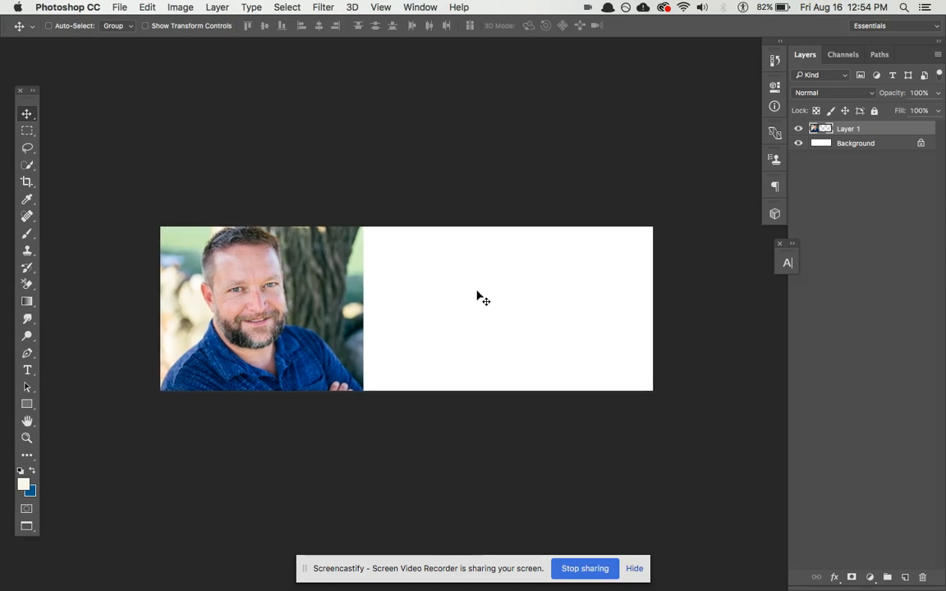
pyautogui.moveTo(423, 293); pyautogui.dragTo(433, 299)
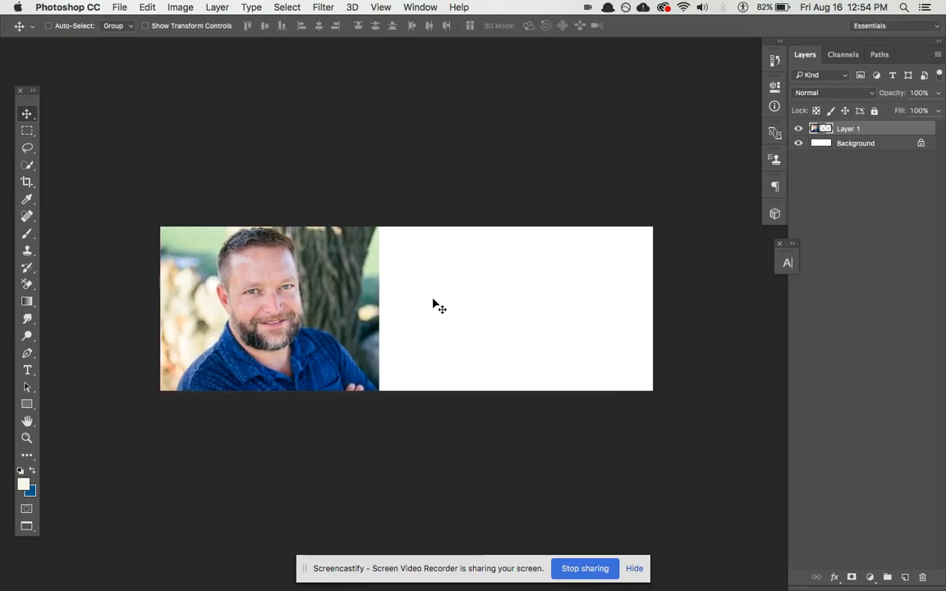
pyautogui.press('super+t')
pyautogui.moveTo(380, 486); pyautogui.dragTo(366, 473)
pyautogui.press('Return')
pyautogui.moveTo(411, 335); pyautogui.dragTo(410, 334)
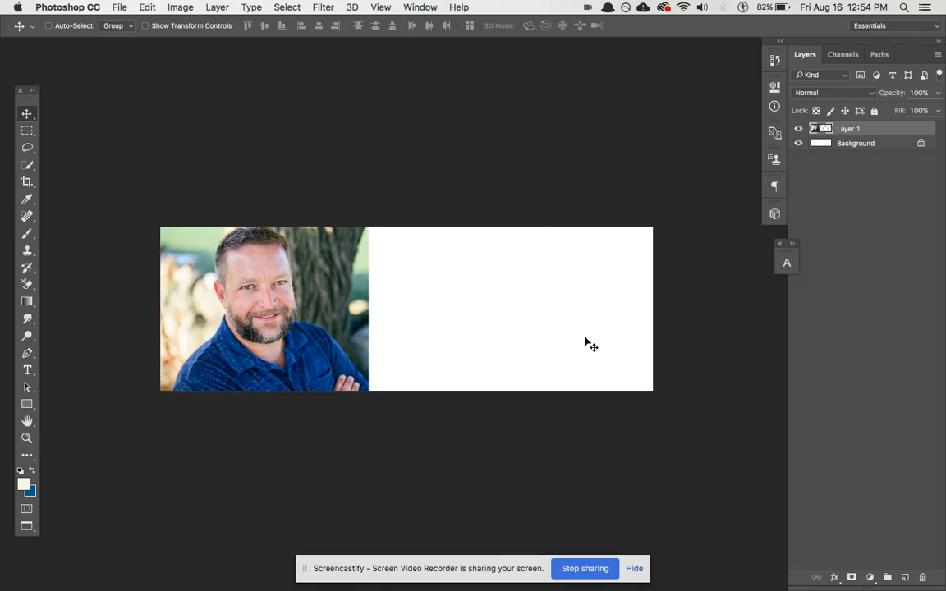
pyautogui.moveTo(326, 293); pyautogui.dragTo(316, 295)
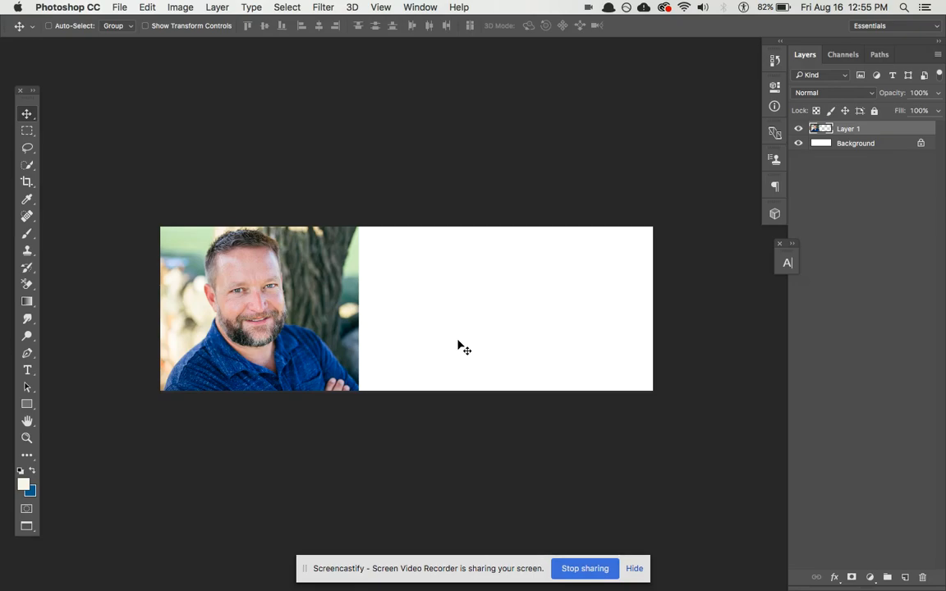
# - Fill the Background layer with a light green eyedropped from the coach photo
pyautogui.click(849, 144)
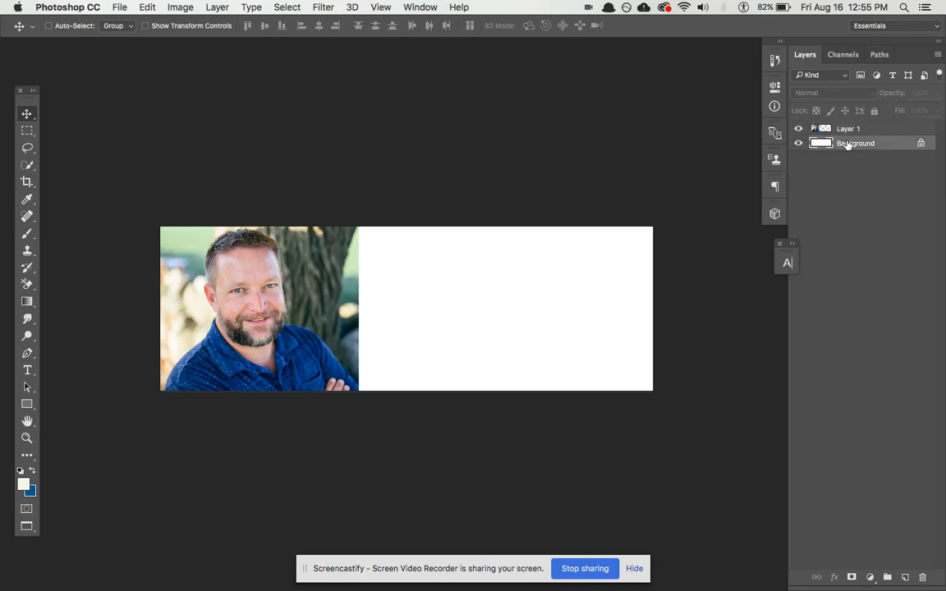
pyautogui.click(24, 485)
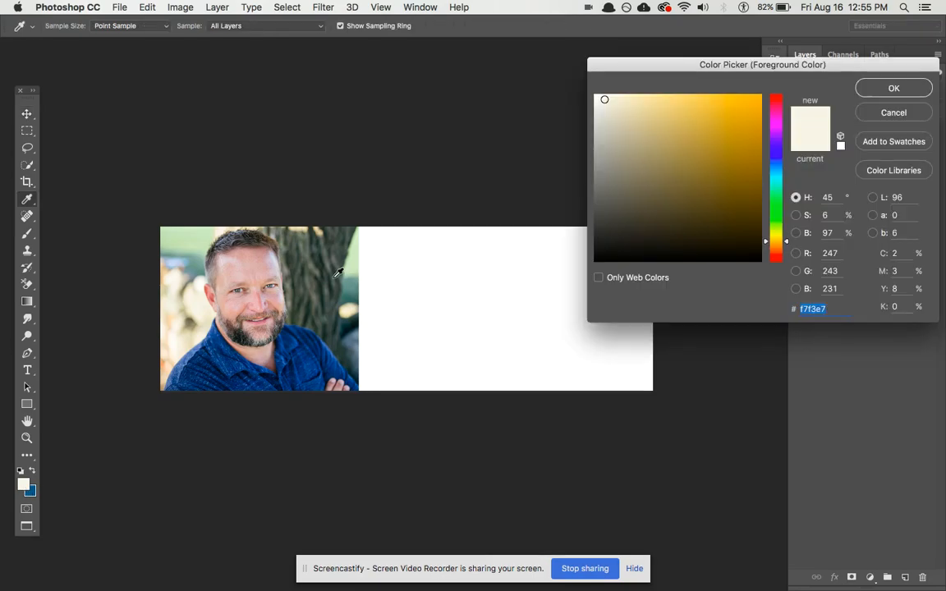
pyautogui.click(354, 265)
pyautogui.click(893, 88)
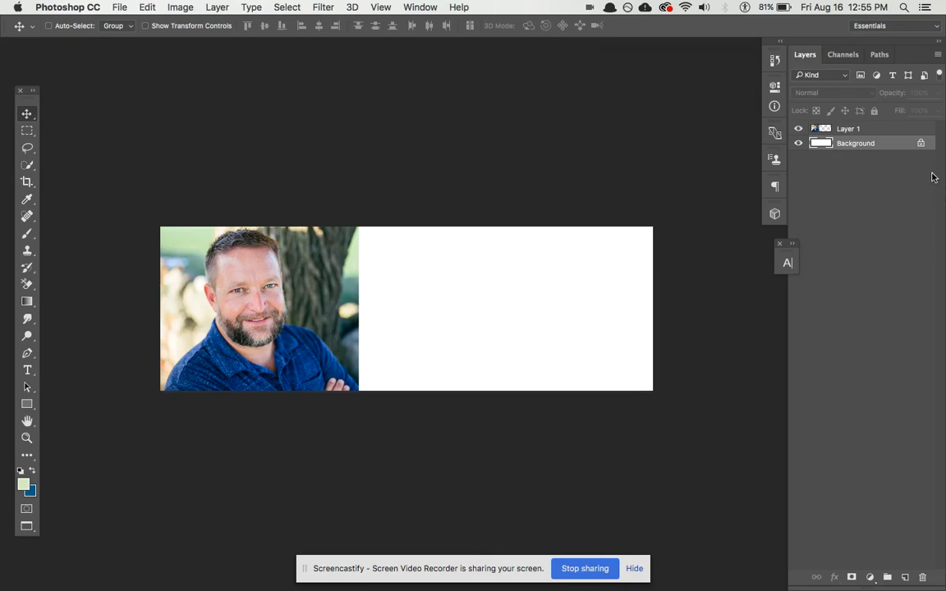
pyautogui.press('super+a')
pyautogui.hotkey('alt', 'BackSpace')
pyautogui.press('super+d')
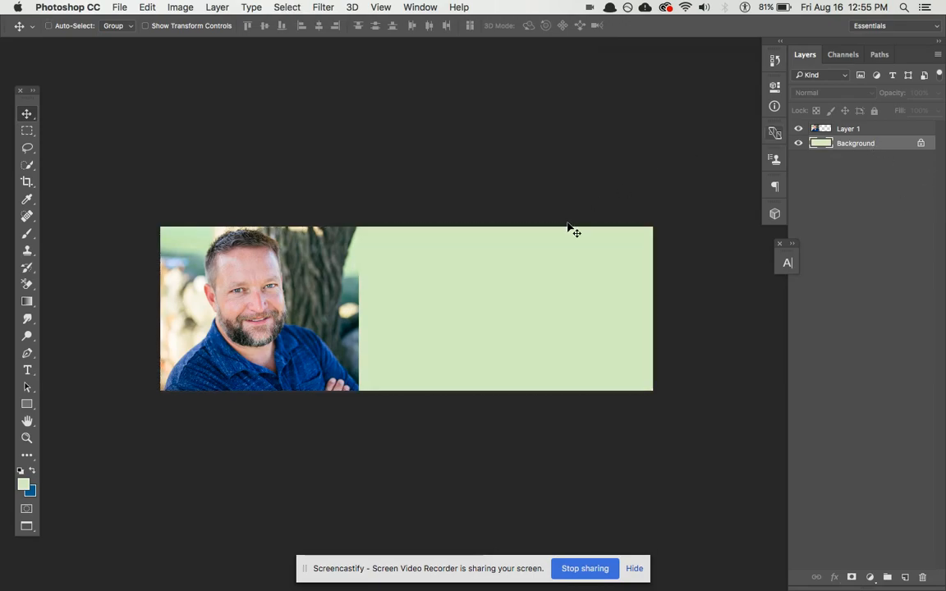
pyautogui.moveTo(469, 338); pyautogui.dragTo(458, 333)
# - Draw a text box on the green area and insert the Lorem Ipsum snippet via Alfred
pyautogui.press('t')
pyautogui.moveTo(406, 264); pyautogui.dragTo(571, 352)
pyautogui.hotkey('alt', 'space')
pyautogui.write('ip lorem')
pyautogui.press('super+a')
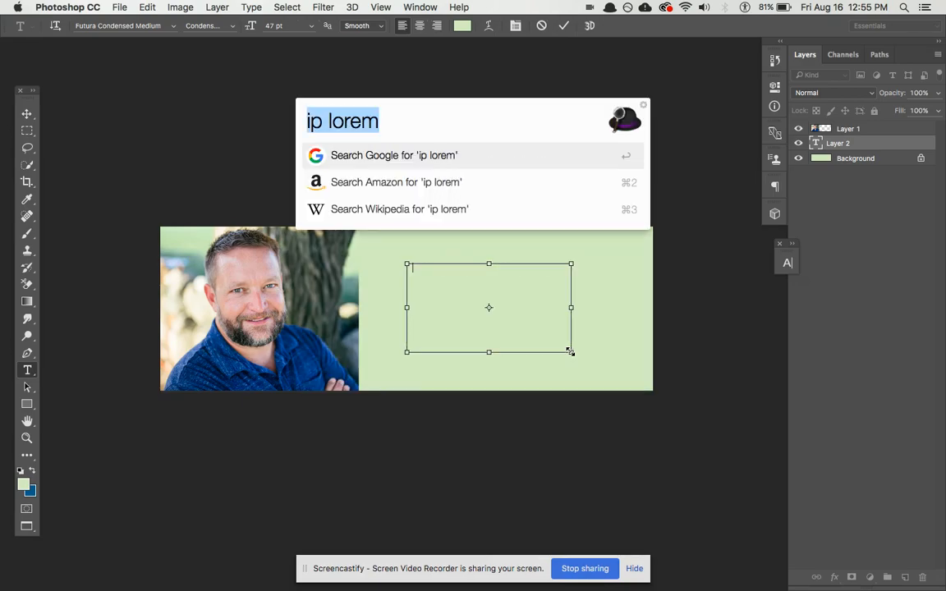
pyautogui.write('nsnip')
pyautogui.press('BackSpace')
pyautogui.press('BackSpace')
pyautogui.press('super+a')
pyautogui.write('snip oorem')
pyautogui.hotkey('alt', 'shift', 'Left')
pyautogui.write('lore')
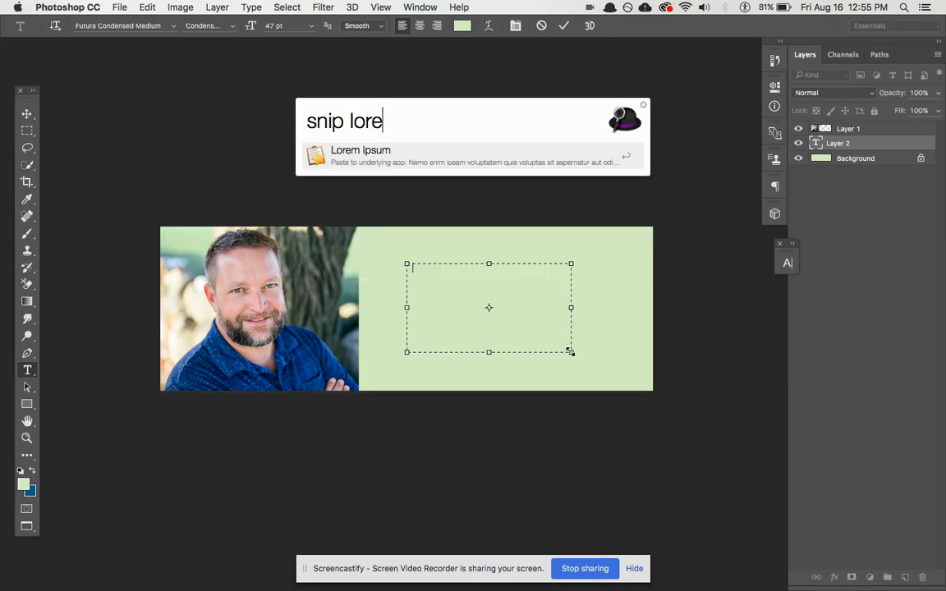
pyautogui.press('Return')
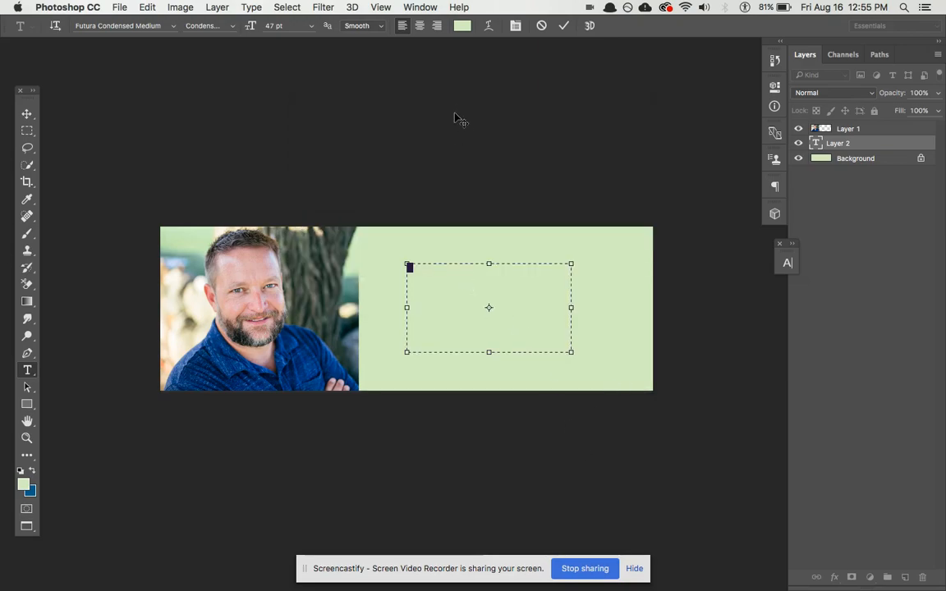
# - Set the headline text to 200 pt and colour 000000 (black)
pyautogui.click(255, 31)
pyautogui.write('200')
pyautogui.press('Return')
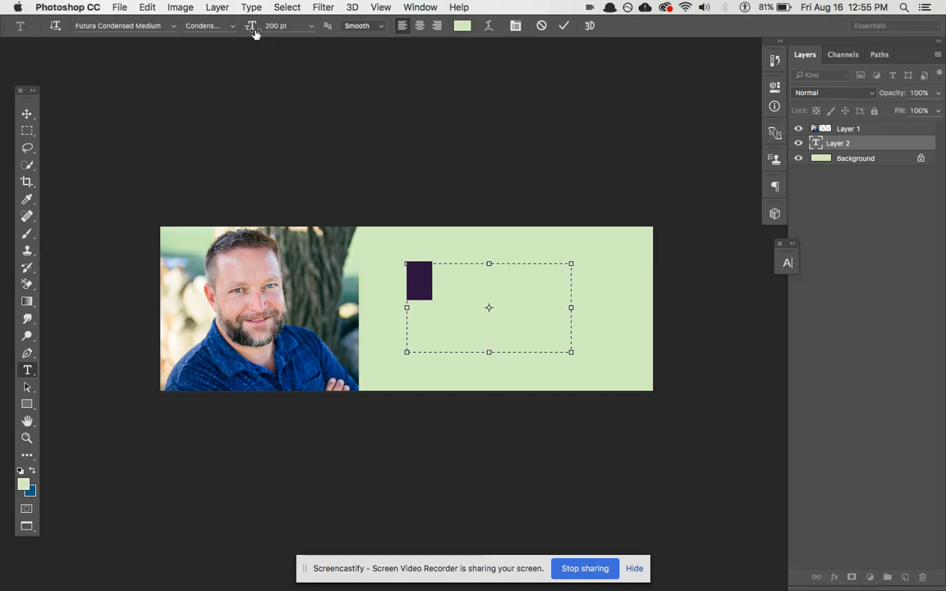
pyautogui.press('Return')
pyautogui.click(463, 26)
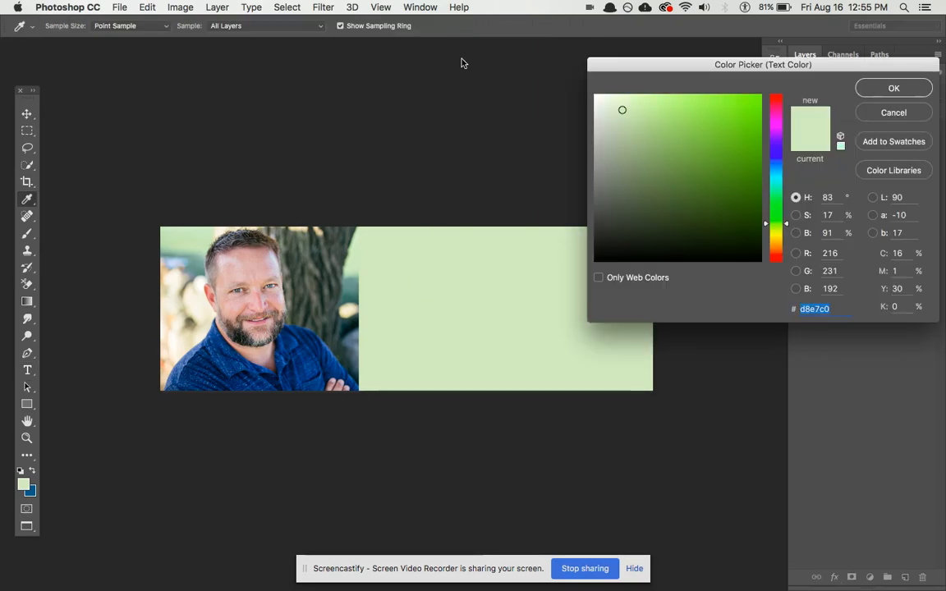
pyautogui.write('000000')
pyautogui.press('Return')
# - Replace the stray Sn text with the snippet, widen the box, and move the headline left
pyautogui.click(422, 281)
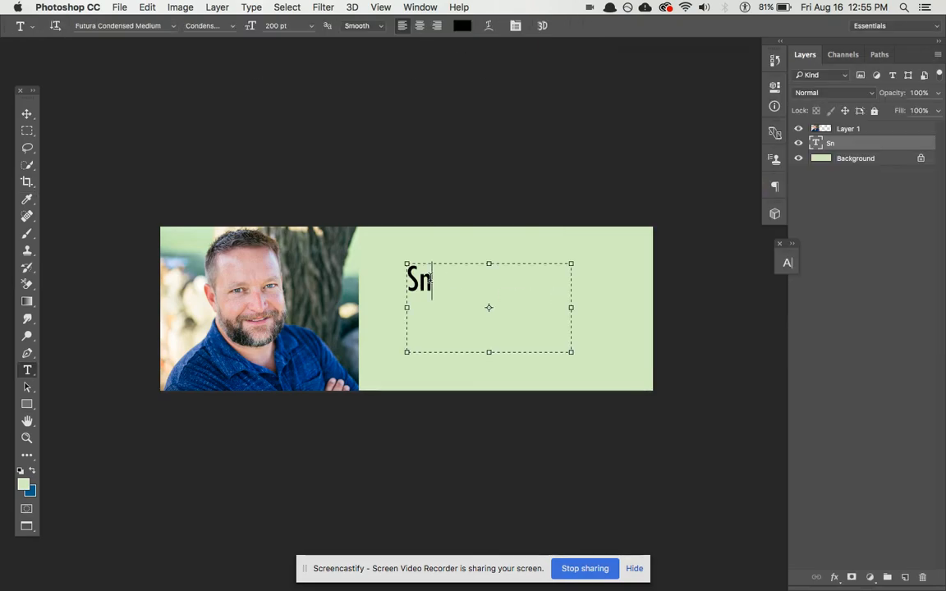
pyautogui.press('super+a')
pyautogui.hotkey('alt', 'space')
pyautogui.write('S')
pyautogui.press('Return')
pyautogui.moveTo(571, 307); pyautogui.dragTo(672, 308)
pyautogui.press('super+Return')
pyautogui.press('v')
pyautogui.moveTo(607, 320)
pyautogui.mouseDown()
pyautogui.moveTo(586, 319)
pyautogui.moveTo(593, 320)
pyautogui.mouseUp()
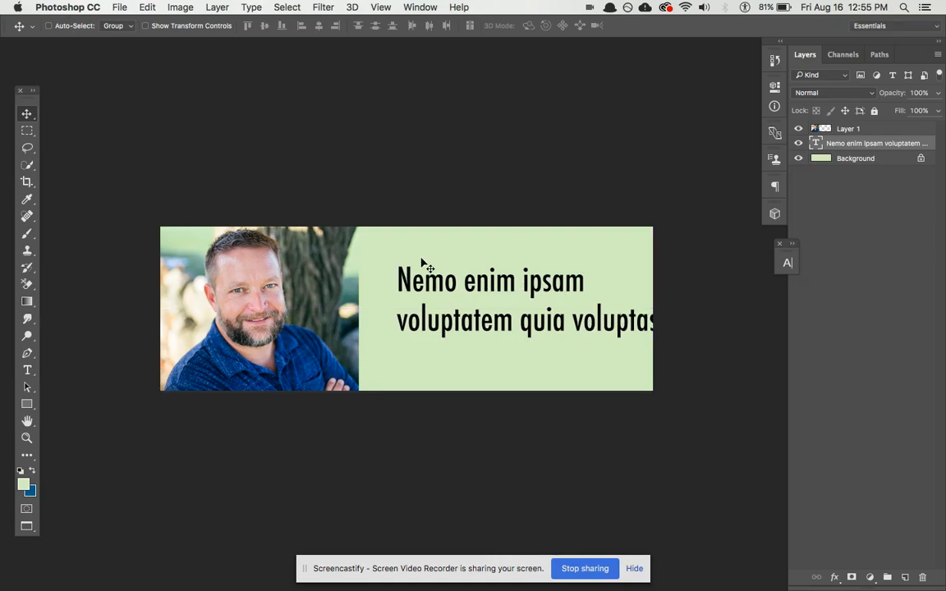
# - Change the headline text colour to white
pyautogui.press('t')
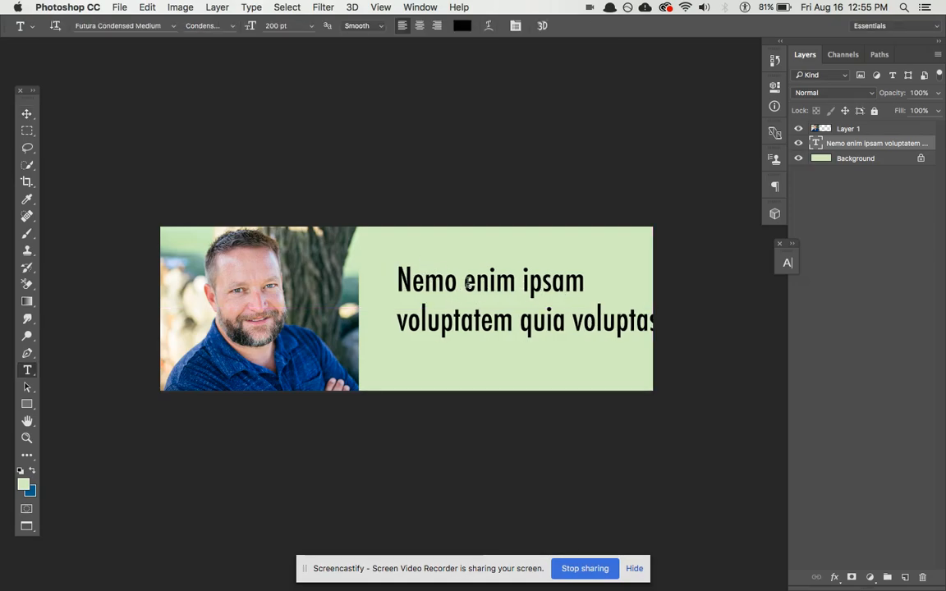
pyautogui.click(463, 26)
pyautogui.moveTo(696, 159); pyautogui.dragTo(532, 57)
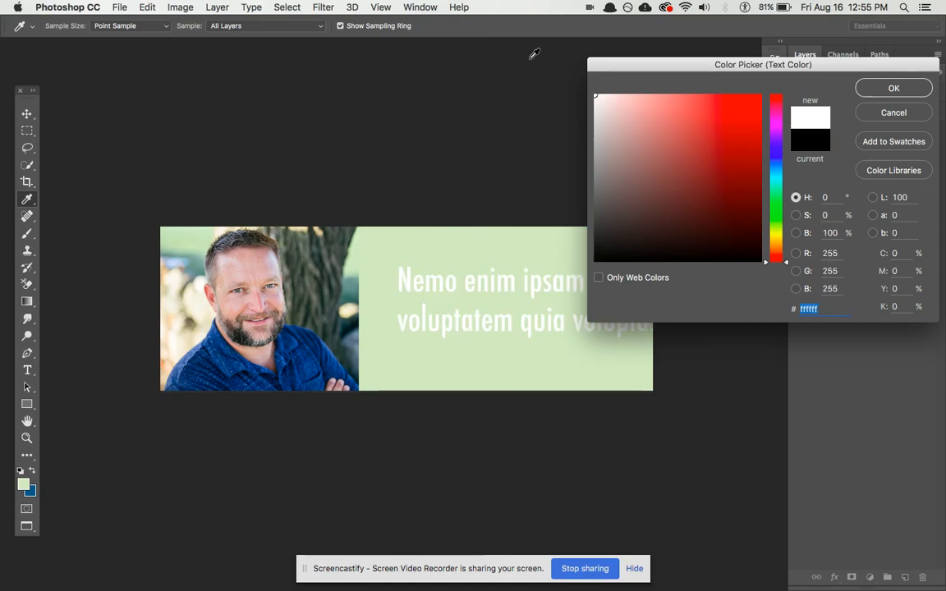
pyautogui.press('Return')
# - Fill the Background layer with dark blue sampled from the coach's shirt
pyautogui.click(31, 491)
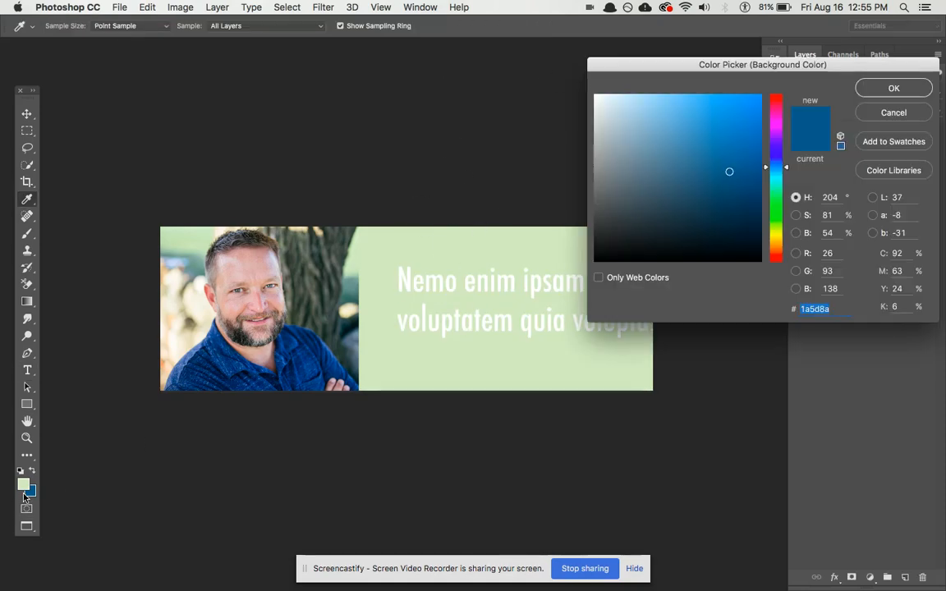
pyautogui.click(26, 484)
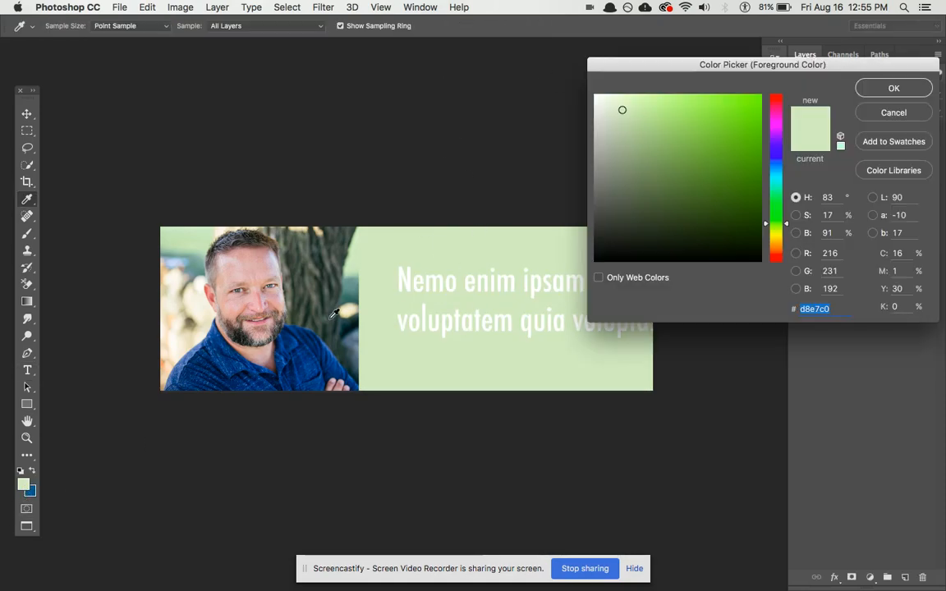
pyautogui.click(307, 339)
pyautogui.click(894, 88)
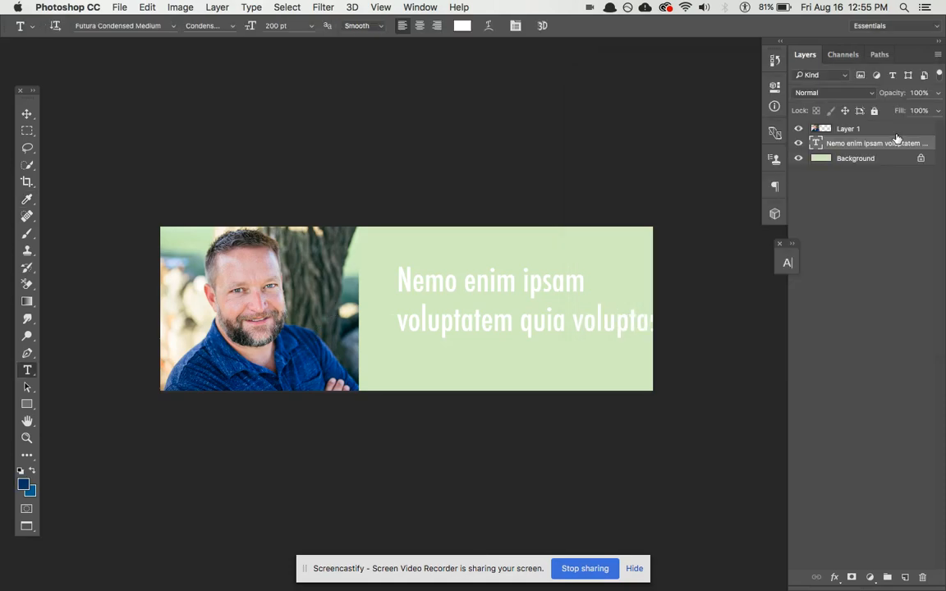
pyautogui.click(856, 159)
pyautogui.press('super+a')
pyautogui.hotkey('alt', 'BackSpace')
pyautogui.press('super+d')
# - Refill the background with a darker blue and move the headline slightly left and down
pyautogui.press('super+q')
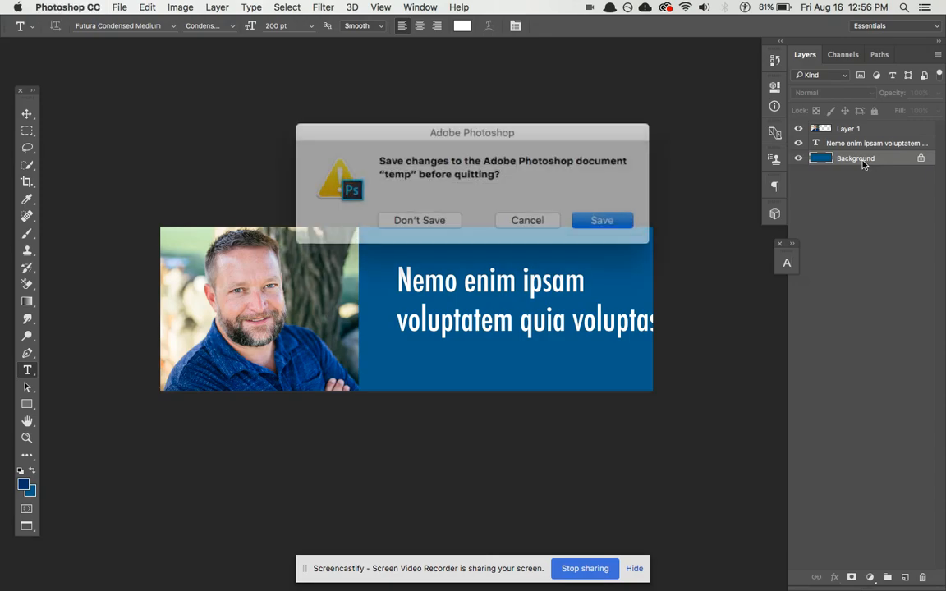
pyautogui.press('Escape')
pyautogui.press('super+a')
pyautogui.hotkey('alt', 'BackSpace')
pyautogui.press('super+d')
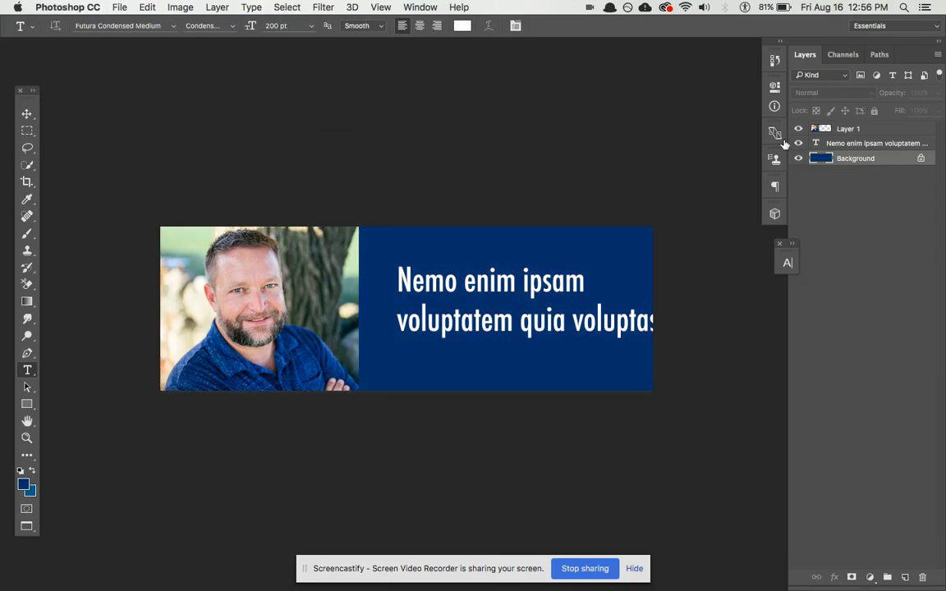
pyautogui.press('v')
pyautogui.click(845, 147)
pyautogui.moveTo(518, 288); pyautogui.dragTo(511, 293)
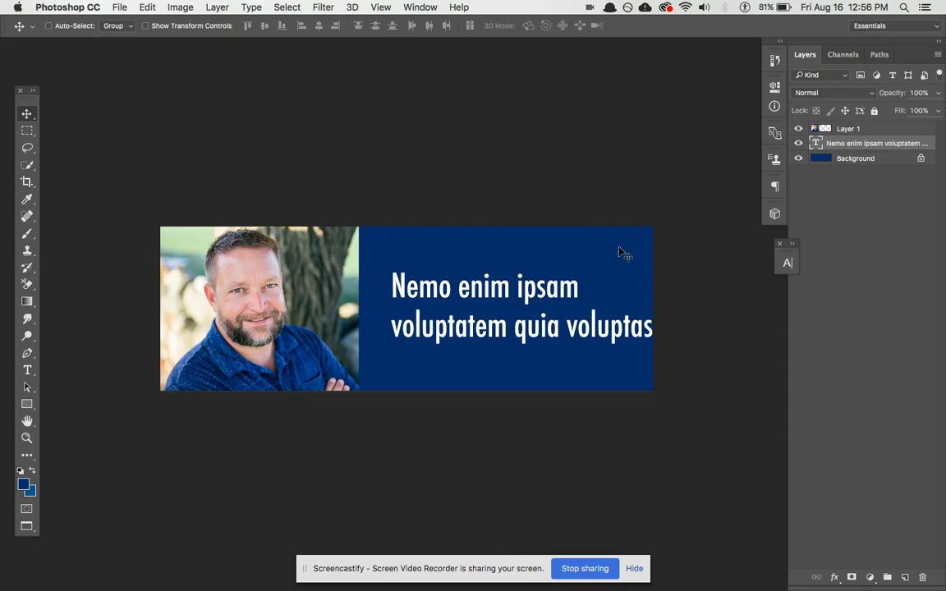
# - Hide the headline text, compare with the green banner, and lasso a strip along the photo's edge
pyautogui.click(799, 144)
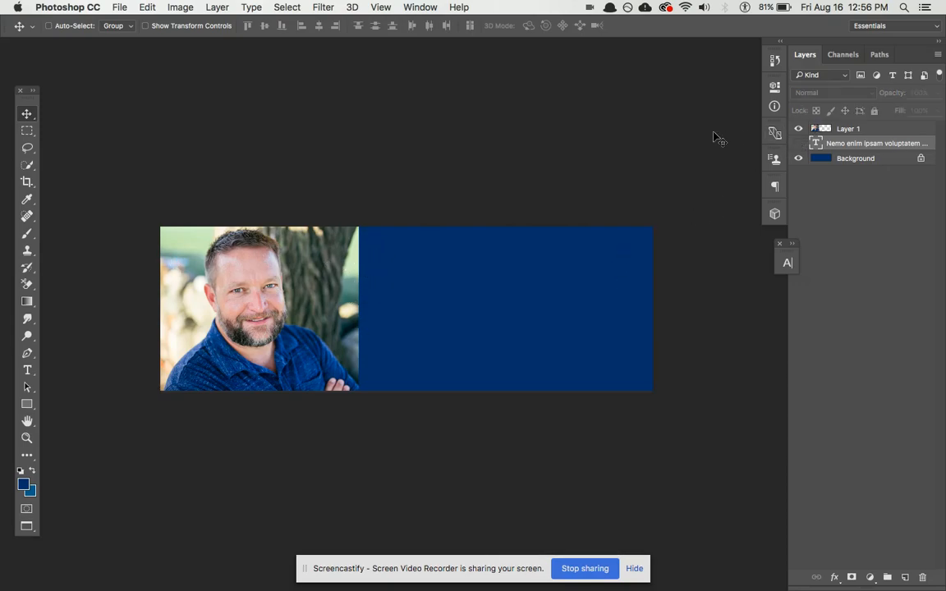
pyautogui.hotkey('ctrl', 'Tab')
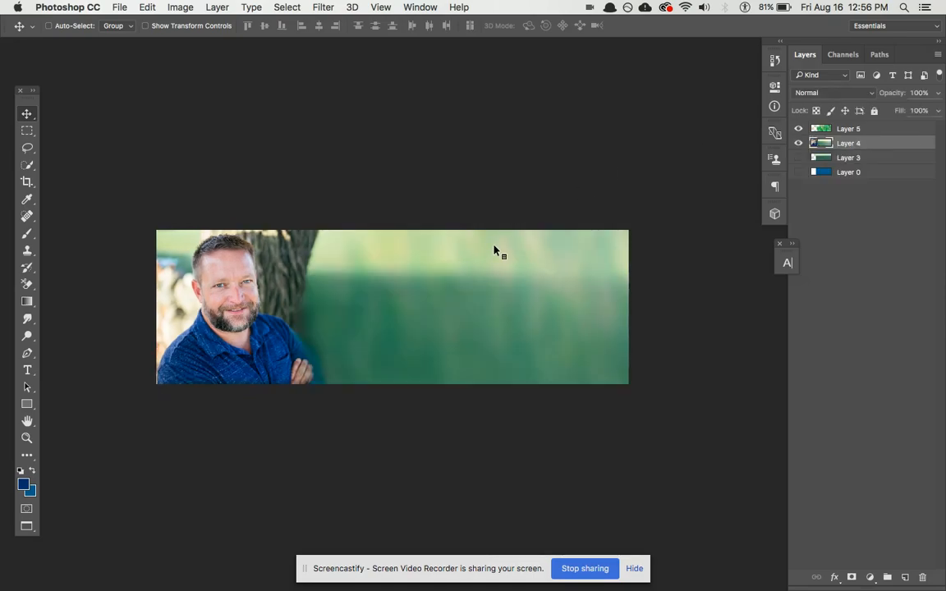
pyautogui.hotkey('ctrl', 'Tab')
pyautogui.hotkey('ctrl', 'Tab')
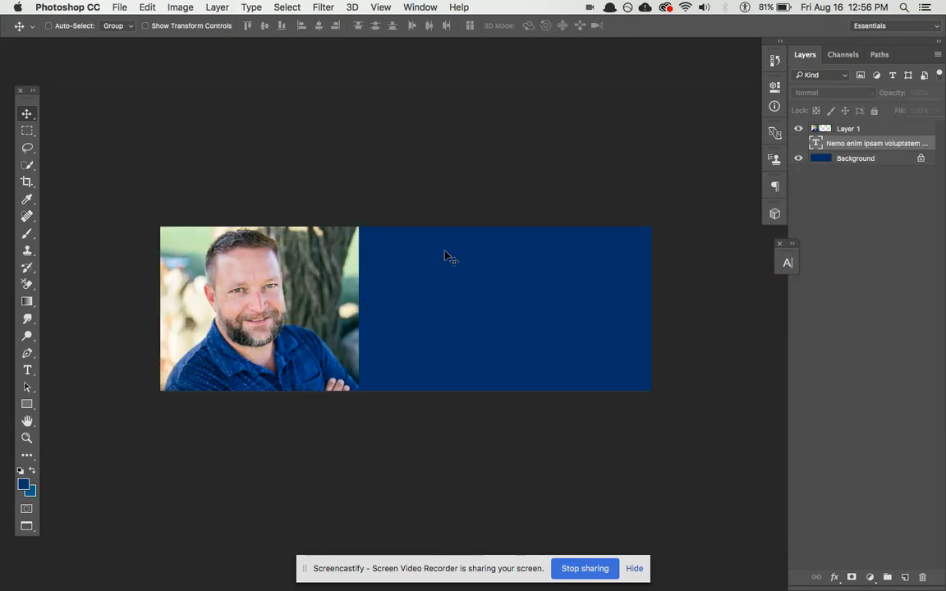
pyautogui.press('l')
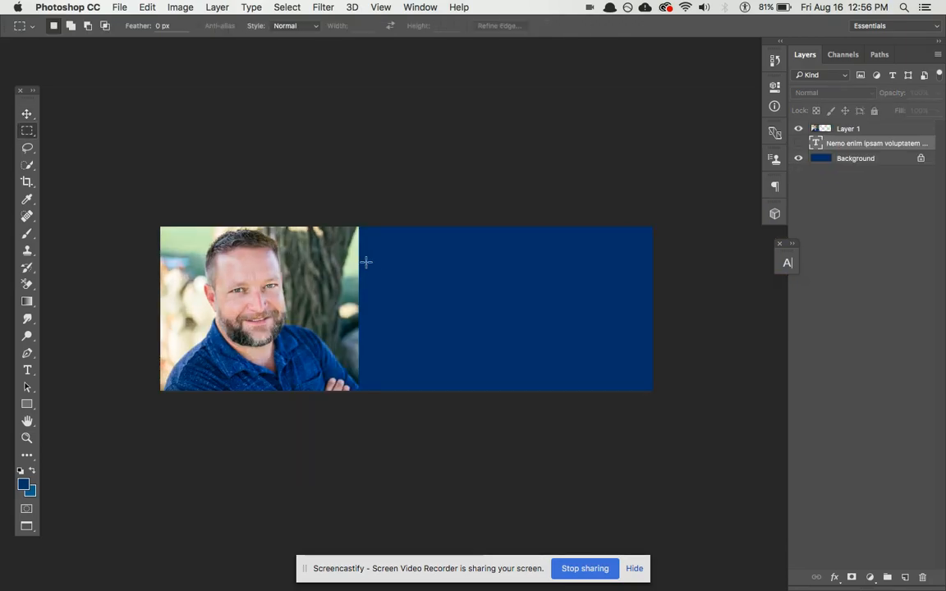
pyautogui.press('super+equal')
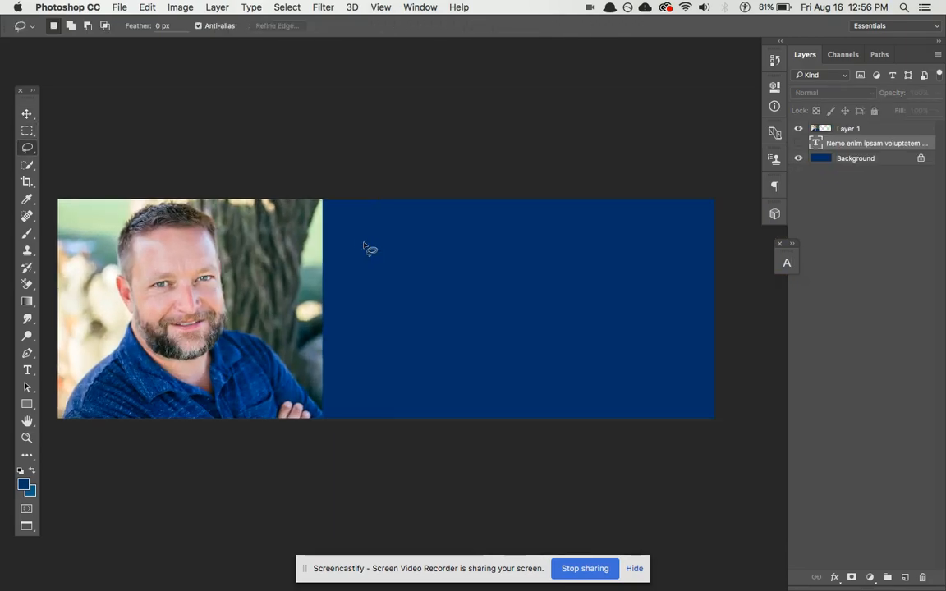
pyautogui.moveTo(323, 231)
pyautogui.mouseDown()
pyautogui.moveTo(309, 295)
pyautogui.moveTo(326, 287)
pyautogui.moveTo(324, 245)
pyautogui.mouseUp()
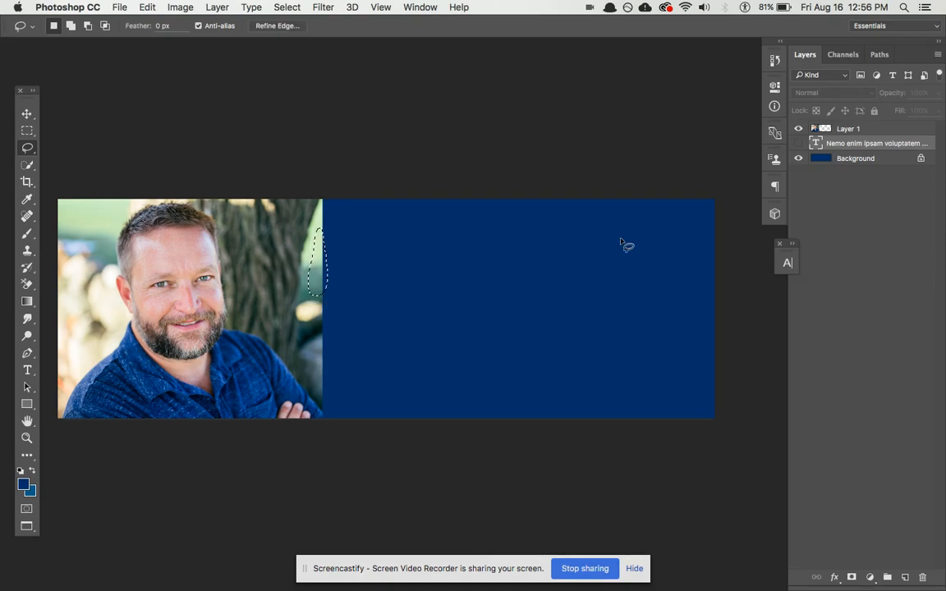
# - Reset default colours and fill the Background layer with white
pyautogui.click(820, 159)
pyautogui.press('super+d')
pyautogui.press('d')
pyautogui.press('super+a')
pyautogui.press('super+BackSpace')
pyautogui.press('super+d')
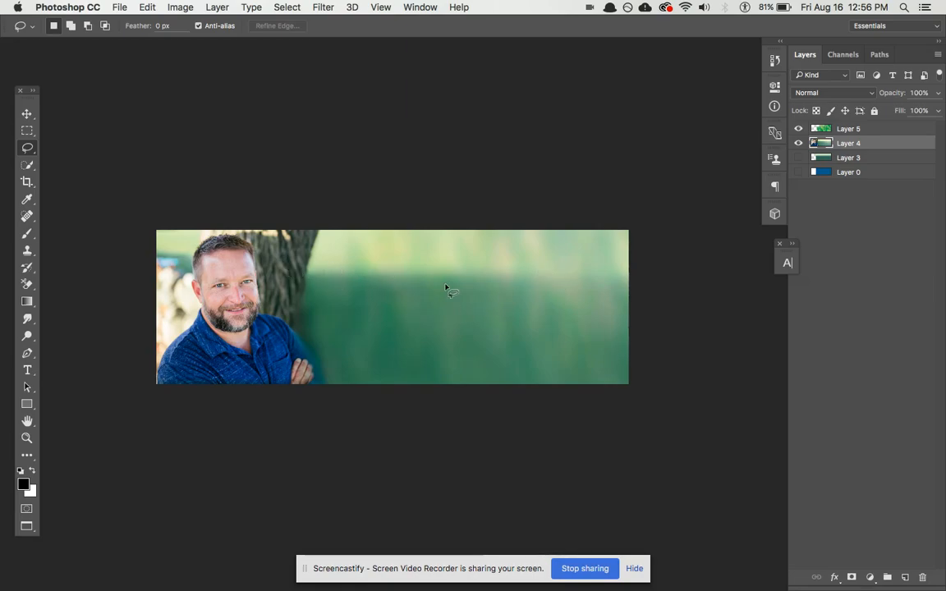
# - Lower the green Multiply overlay Layer 5 to 20% opacity, checking it against the hidden view
pyautogui.click(851, 129)
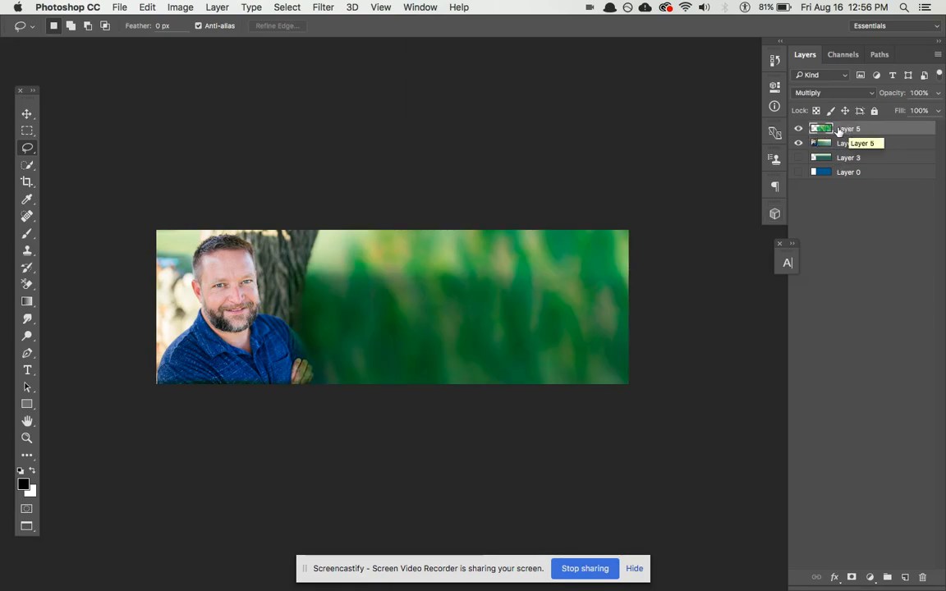
pyautogui.click(800, 130)
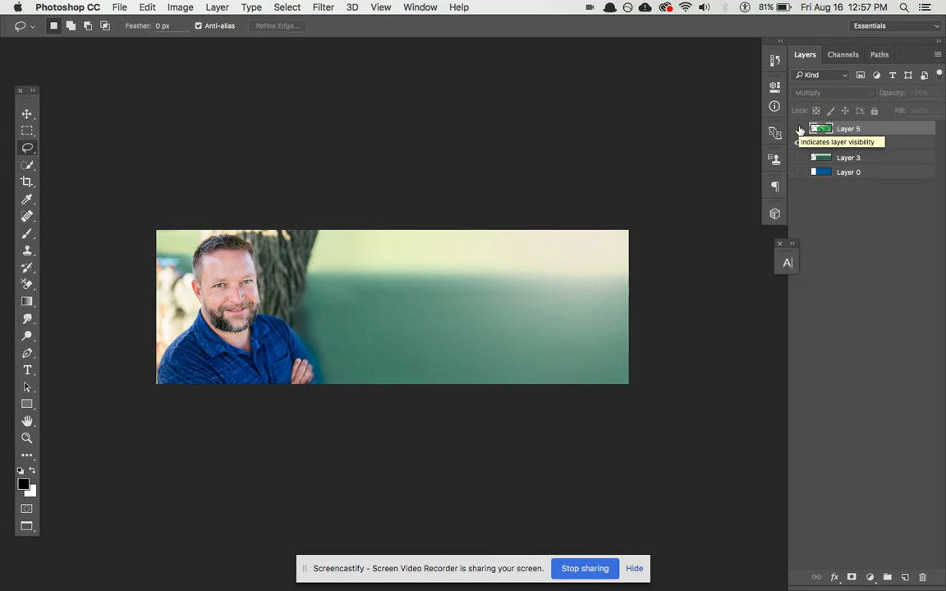
pyautogui.click(800, 130)
pyautogui.press('1')
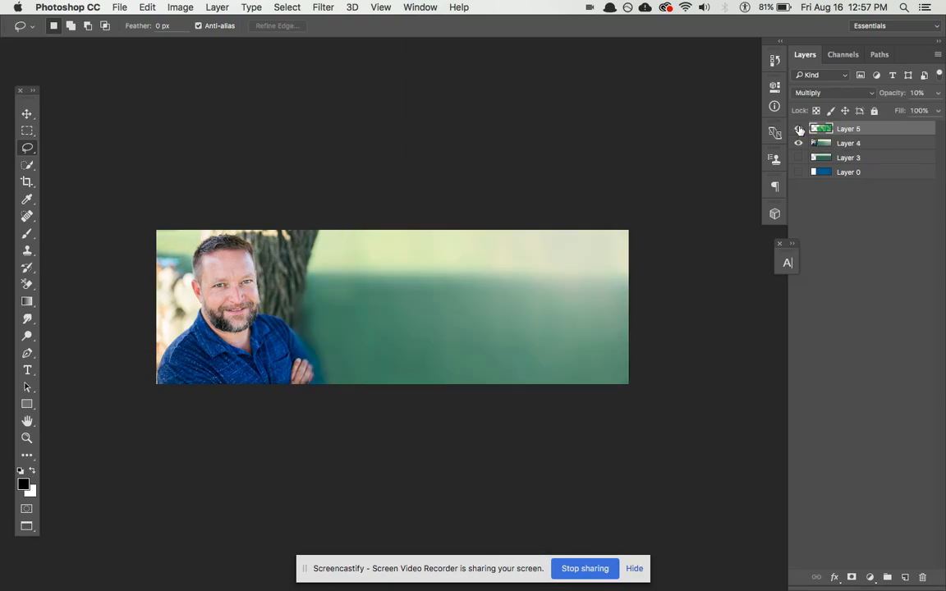
pyautogui.press('3')
pyautogui.press('4')
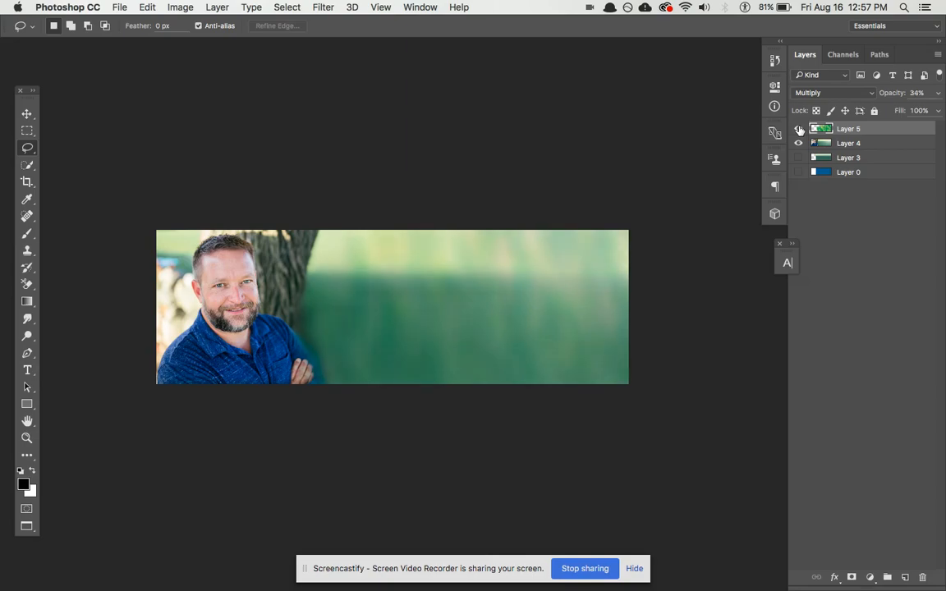
pyautogui.press('2')
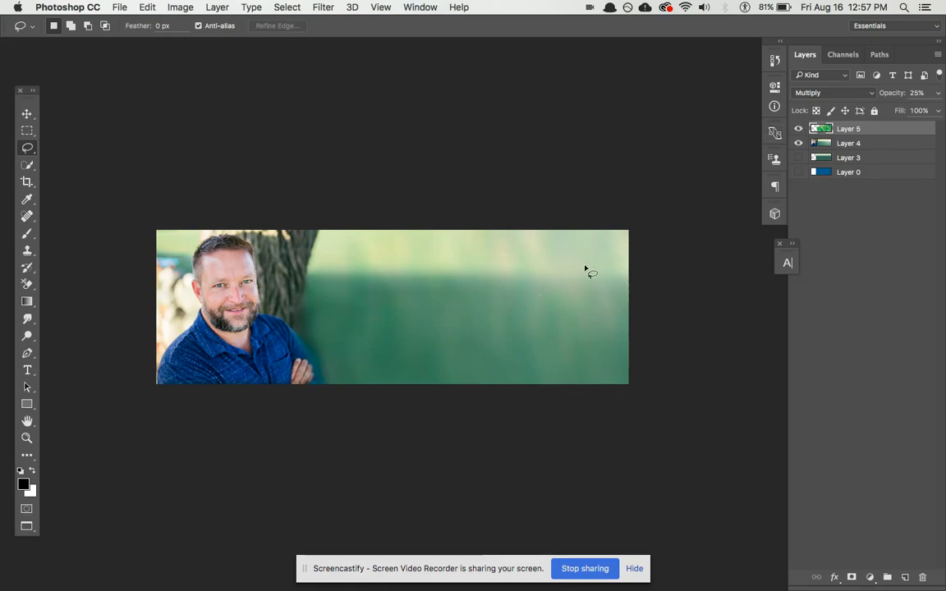
pyautogui.click(799, 131)
pyautogui.click(799, 131)
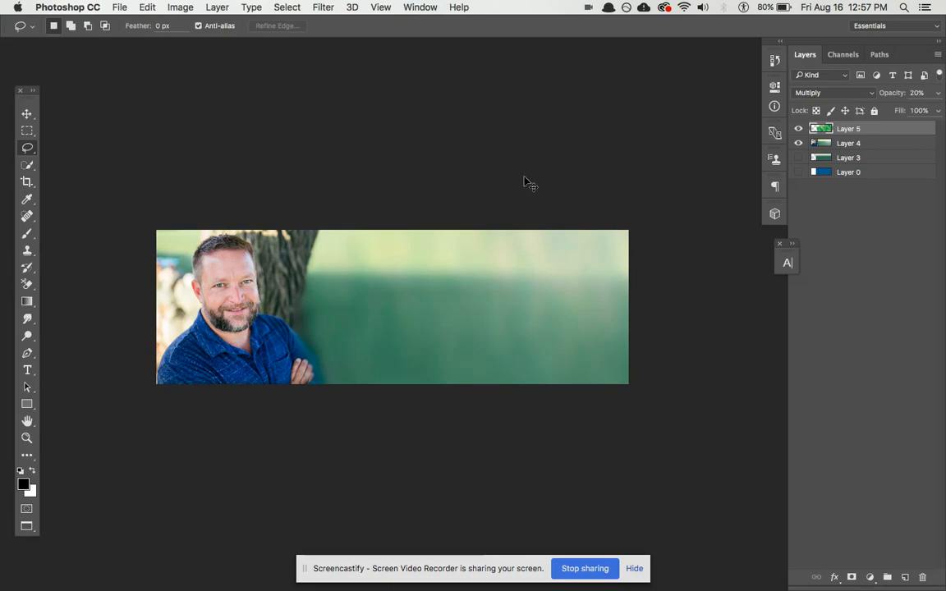
# - In Chrome, enable the Divi visual builder and open the hero section's Background settings
pyautogui.press('super+Tab')
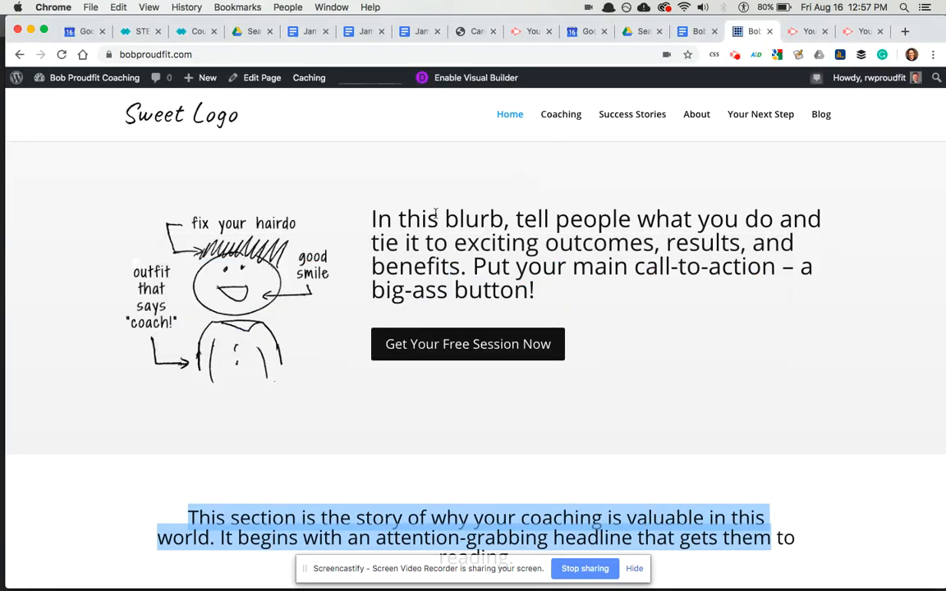
pyautogui.click(433, 179)
pyautogui.click(466, 80)
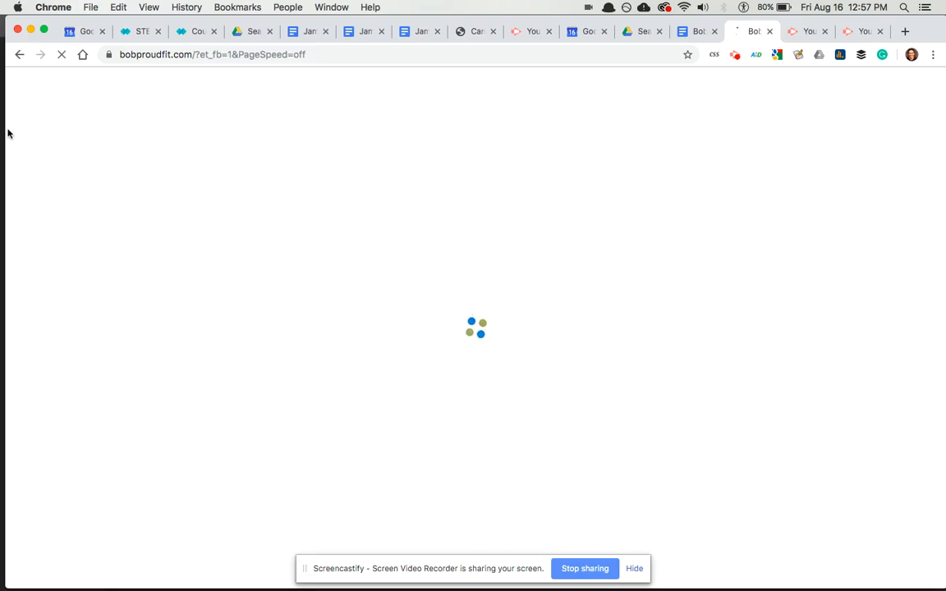
pyautogui.moveTo(6, 130); pyautogui.dragTo(1, 130)
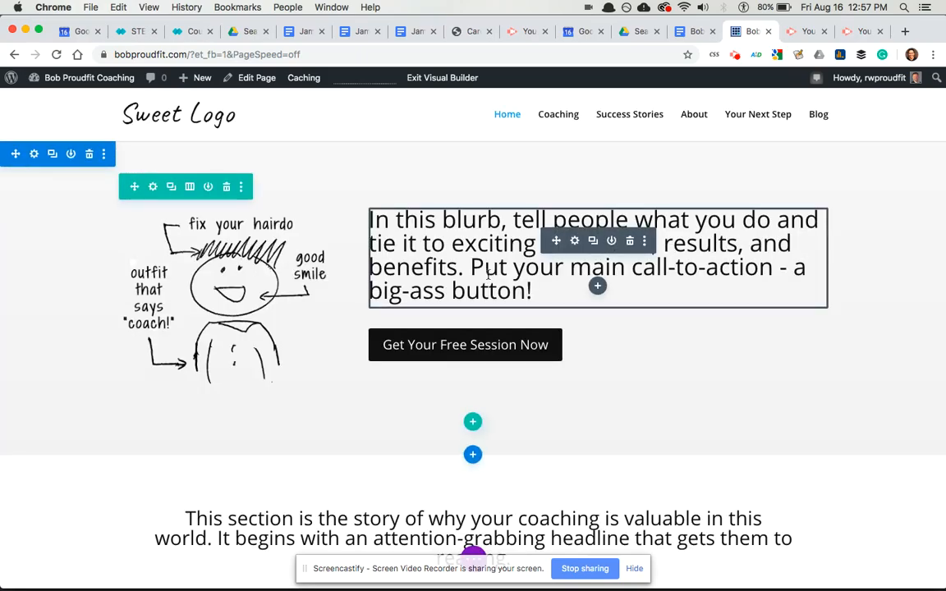
pyautogui.click(34, 156)
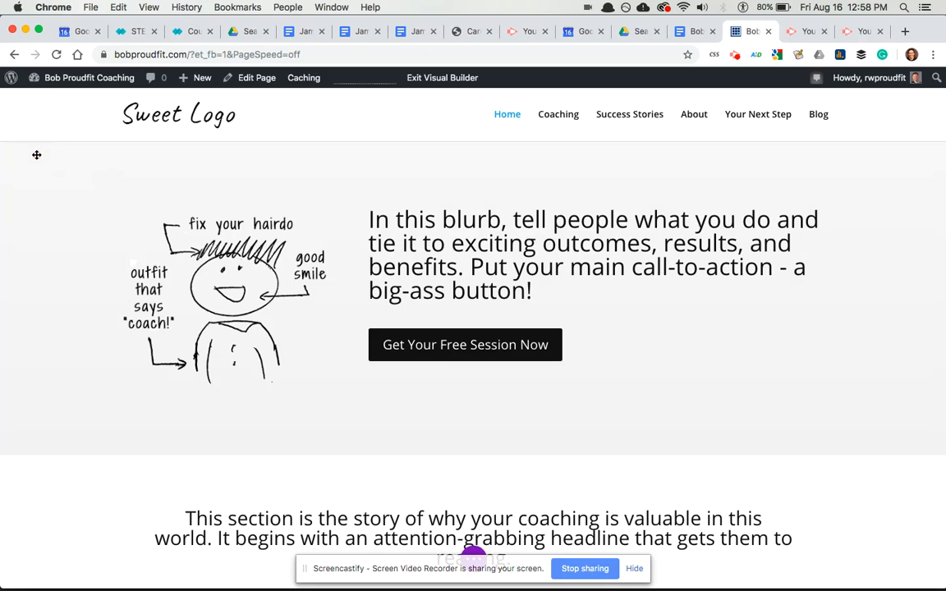
pyautogui.click(546, 242)
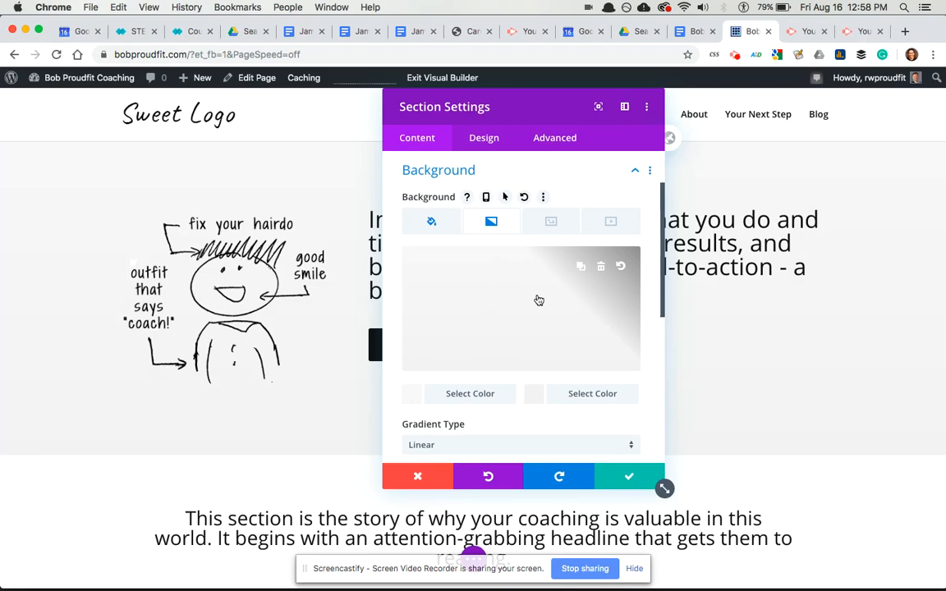
# - Switch the hero section's background type to Image and open the media dialog
pyautogui.click(510, 276)
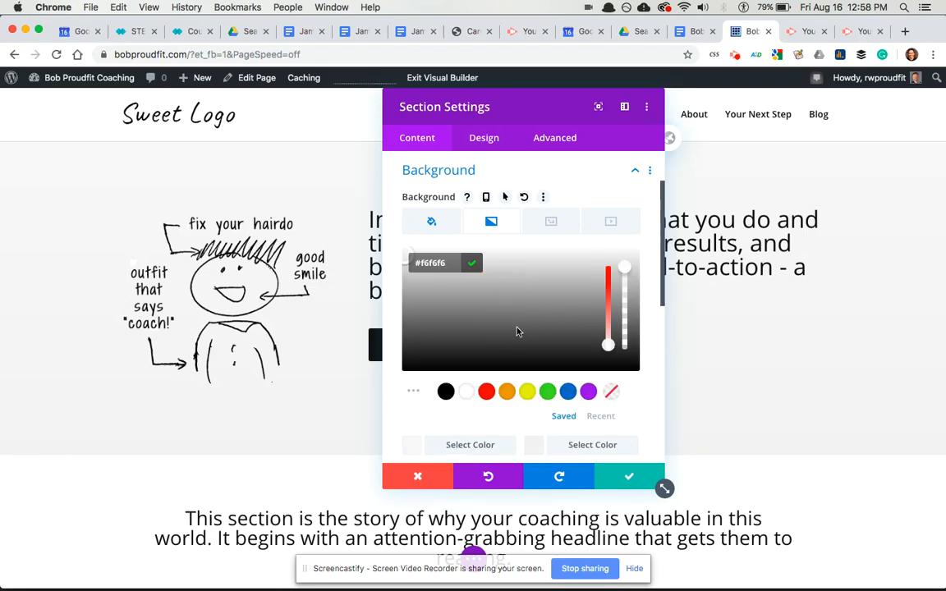
pyautogui.click(561, 222)
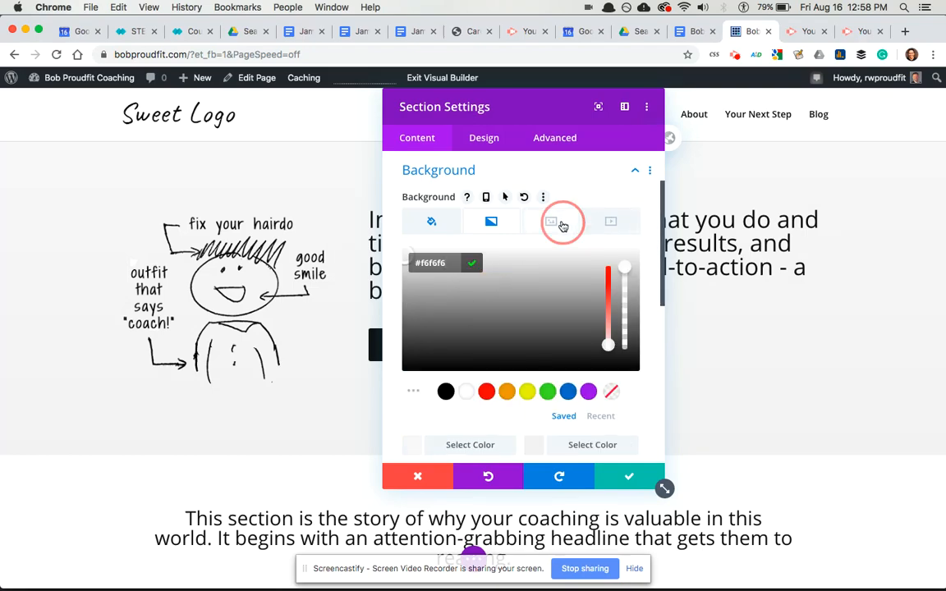
pyautogui.click(519, 297)
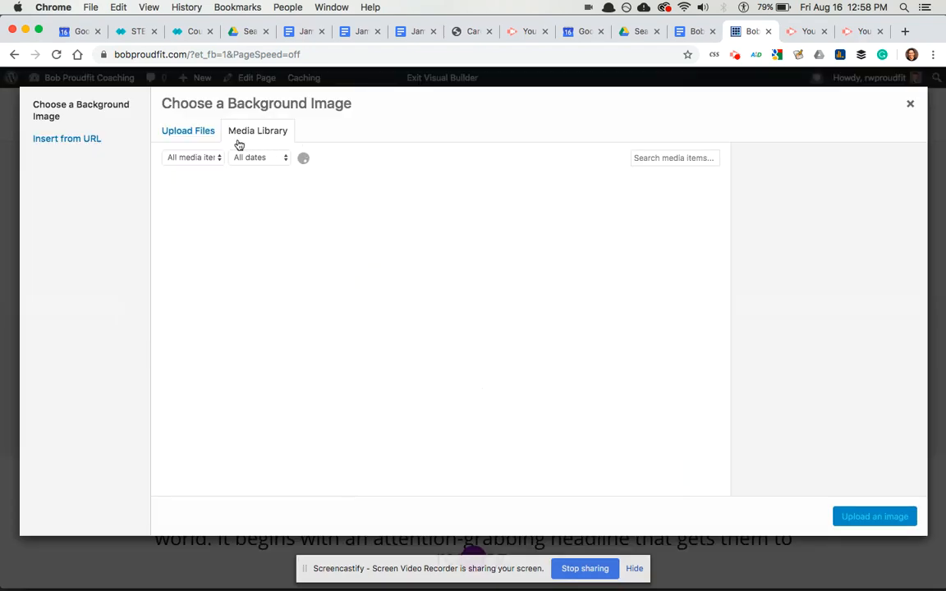
# - Browse the Desktop for hero.jpg in the upload file picker
pyautogui.click(188, 131)
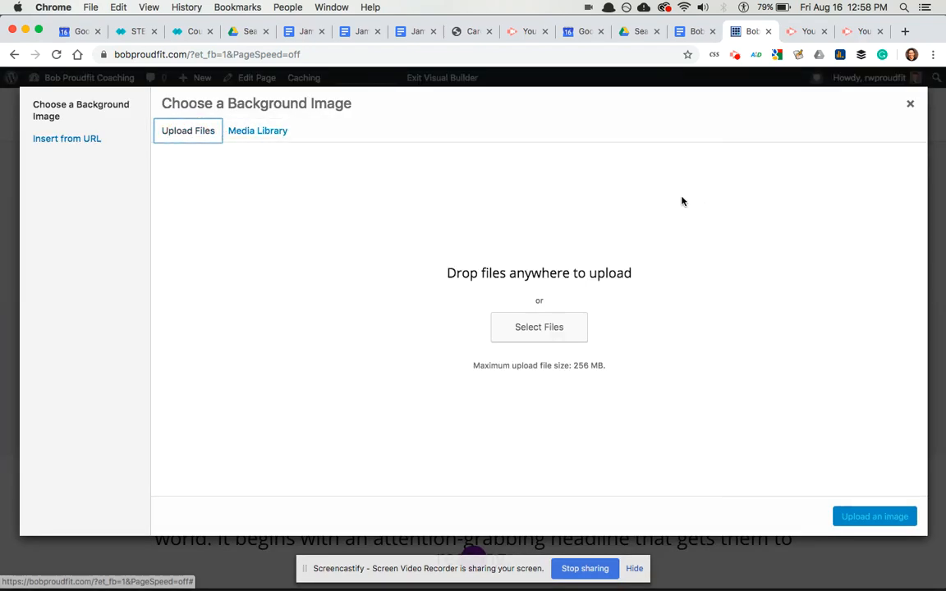
pyautogui.click(523, 335)
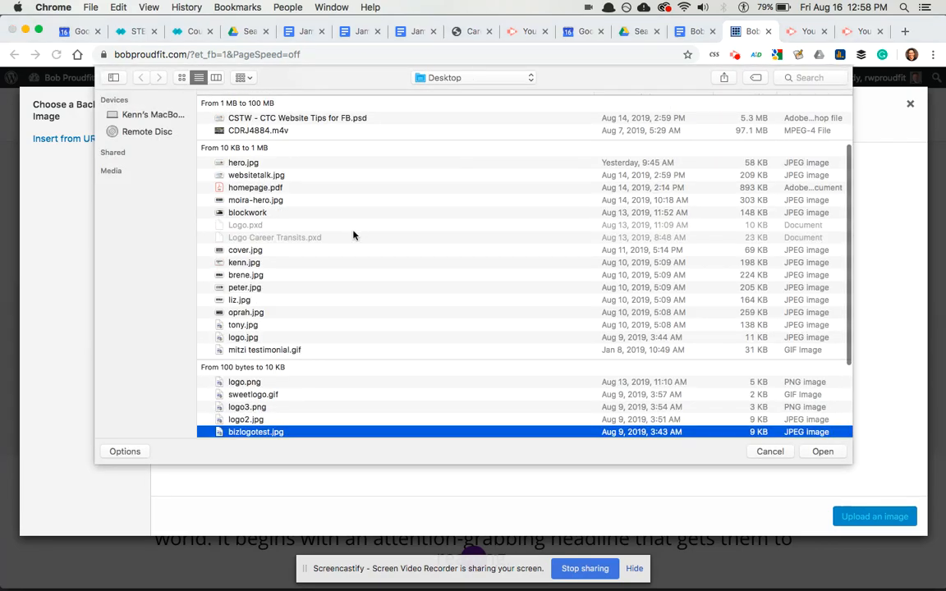
pyautogui.press('r')
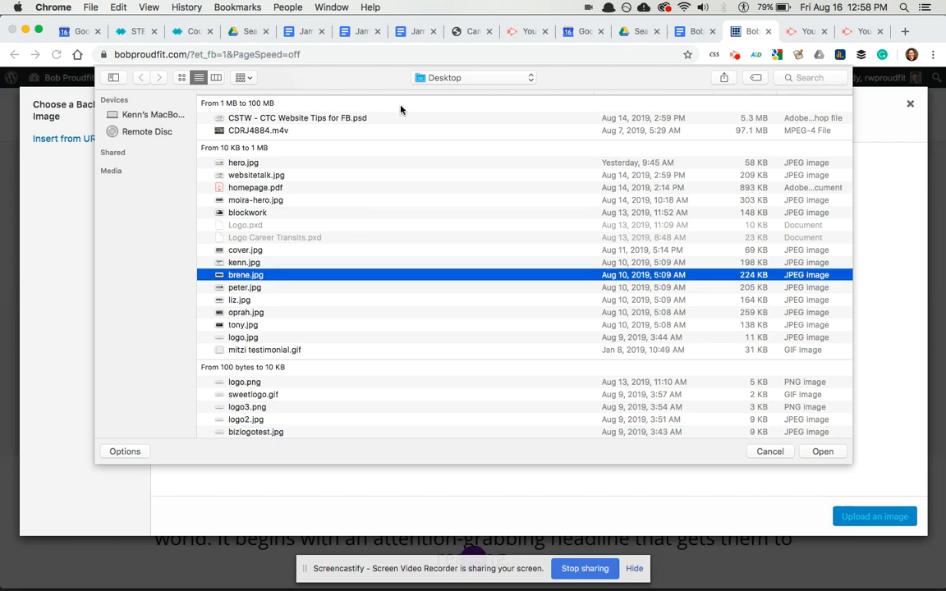
pyautogui.click(441, 78)
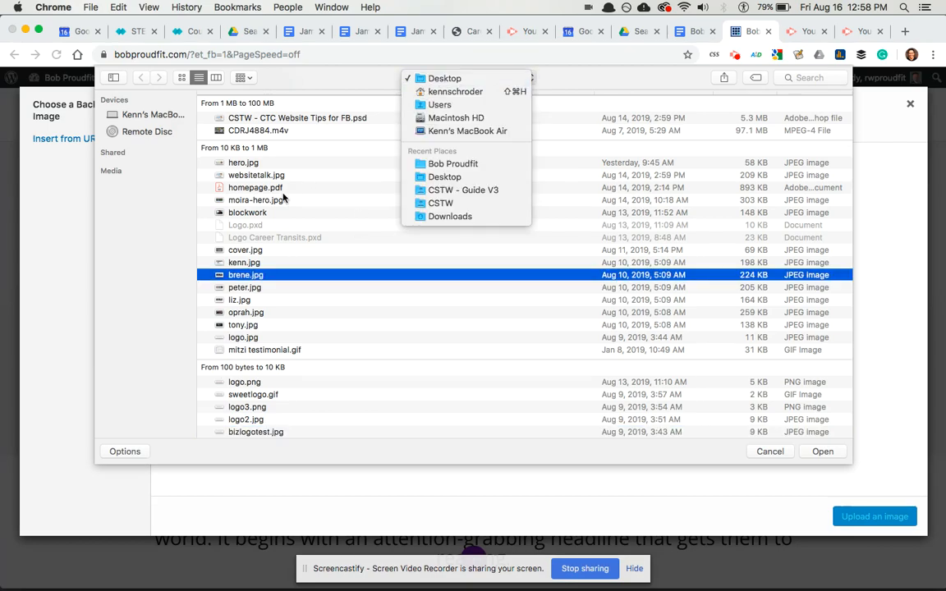
pyautogui.click(245, 156)
pyautogui.click(323, 163)
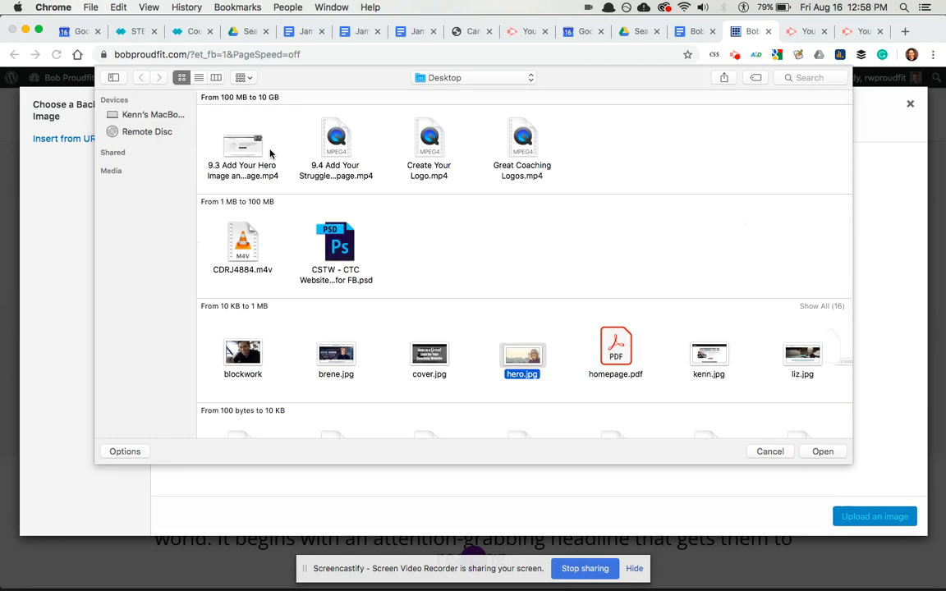
pyautogui.click(528, 274)
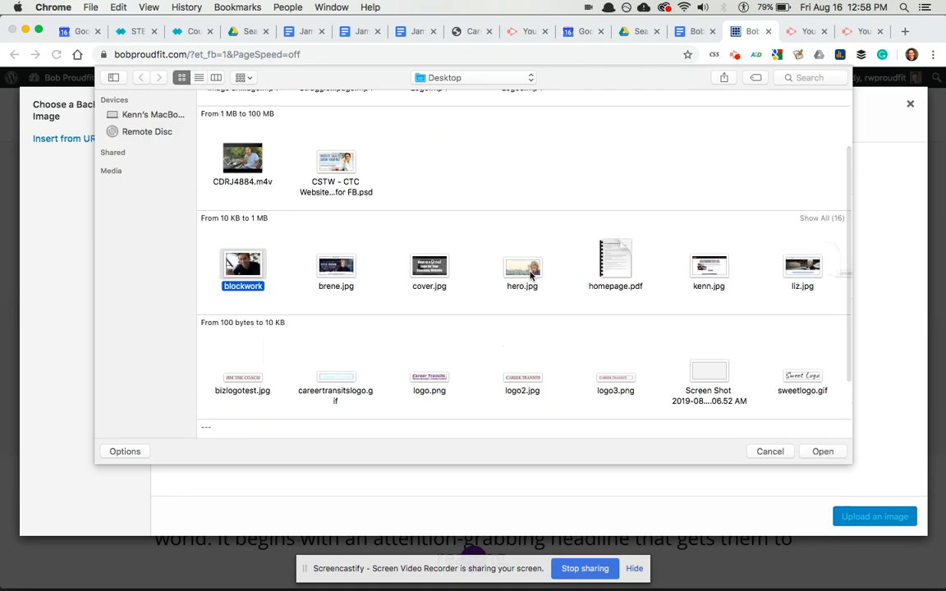
pyautogui.press('super+Tab')
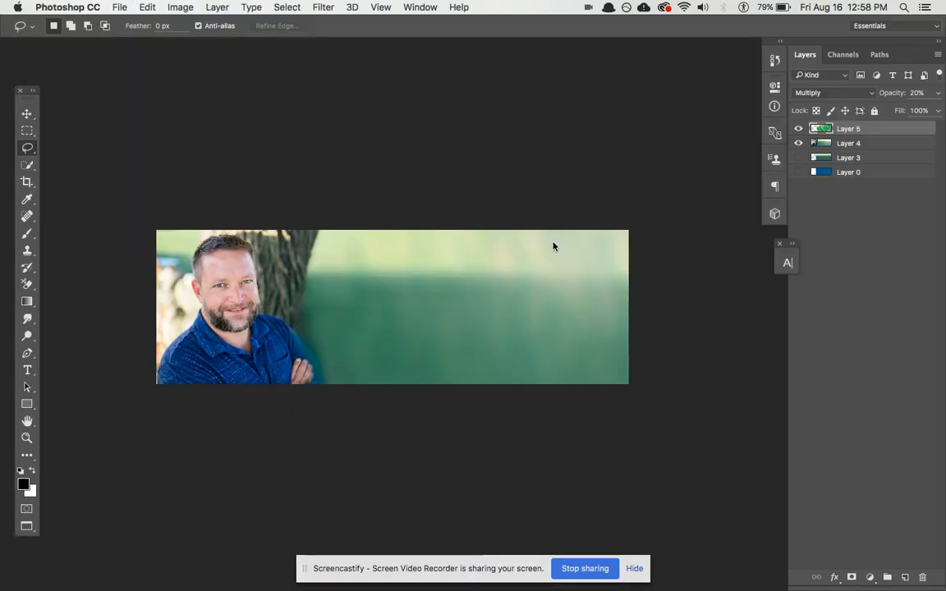
# - Export the banner with Save for Web as a quality-40 JPEG, bob.jpg, on the Desktop
pyautogui.press('super+alt+shift+s')
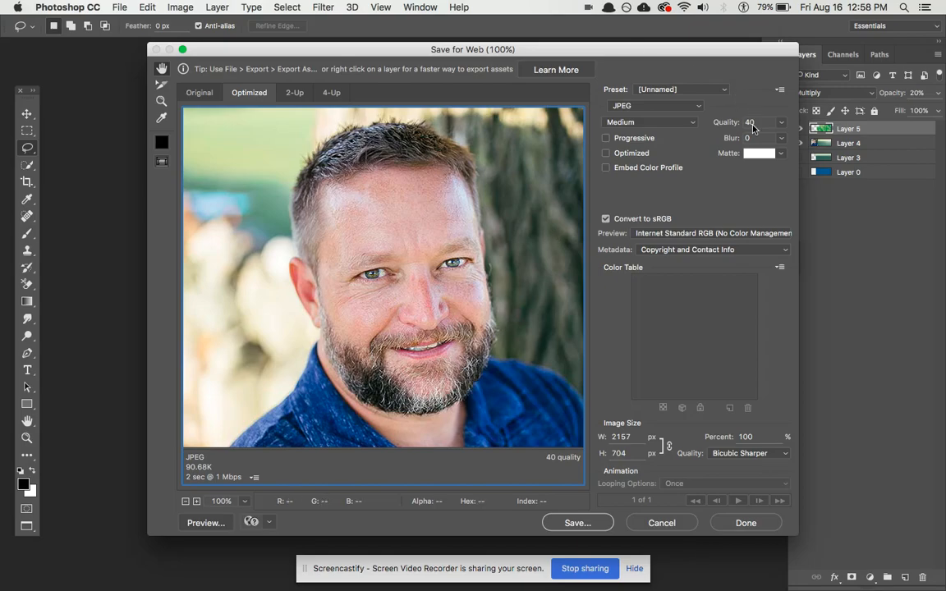
pyautogui.press('Return')
pyautogui.write('tech')
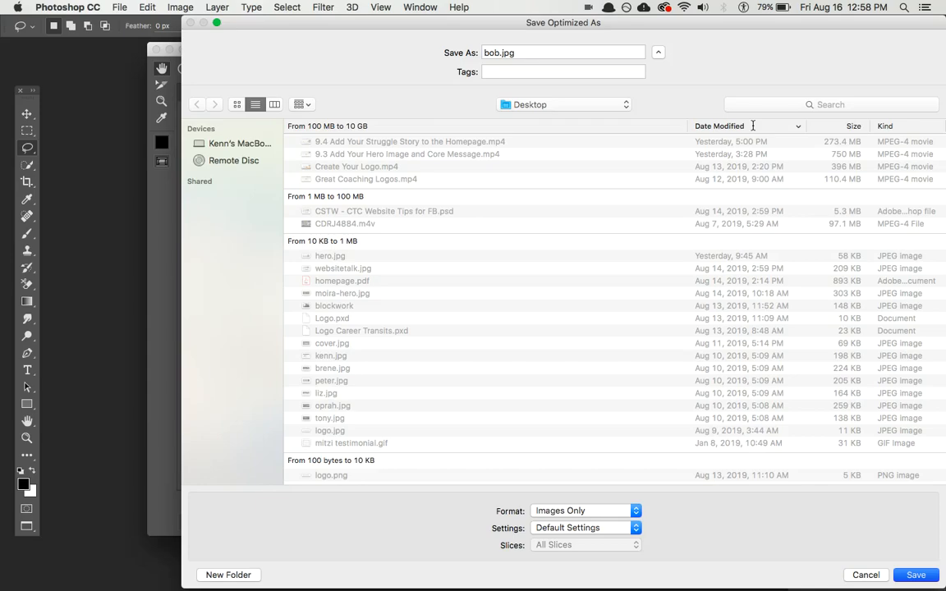
pyautogui.press('Return')
pyautogui.press('super+Tab')
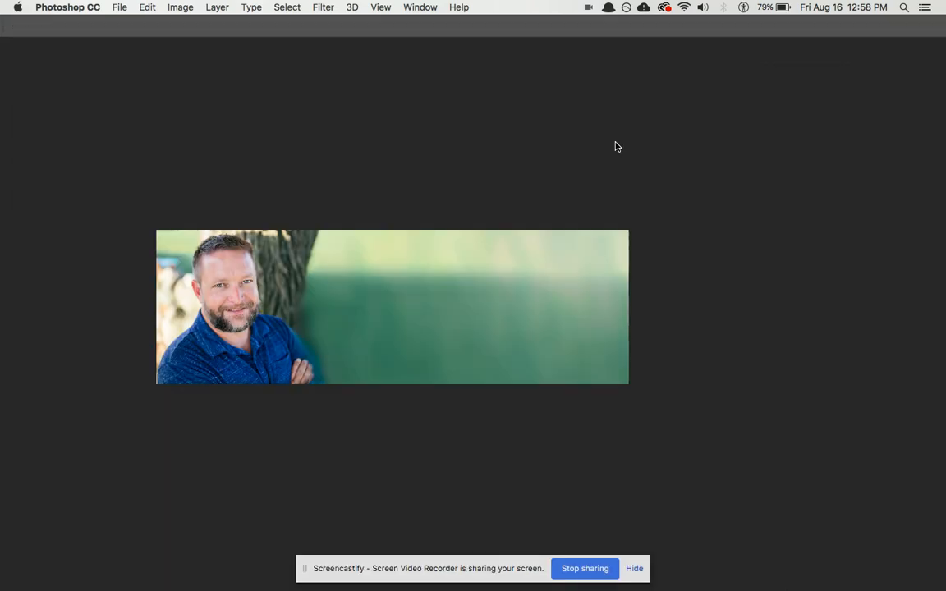
# - Upload bob.jpg with a coach-name 'Life Coach for Men' title and matching alt text, then apply it as background
pyautogui.write('bo')
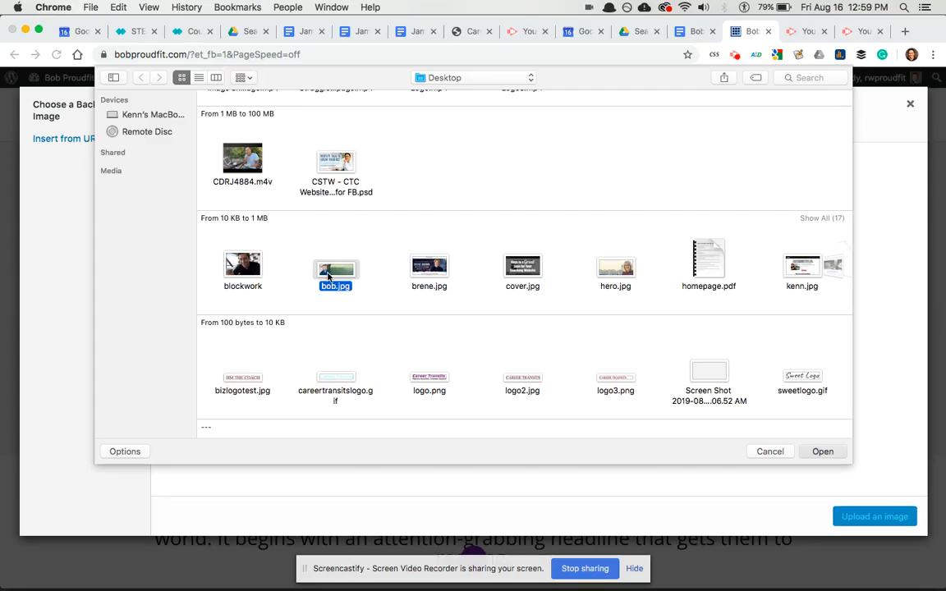
pyautogui.press('Return')
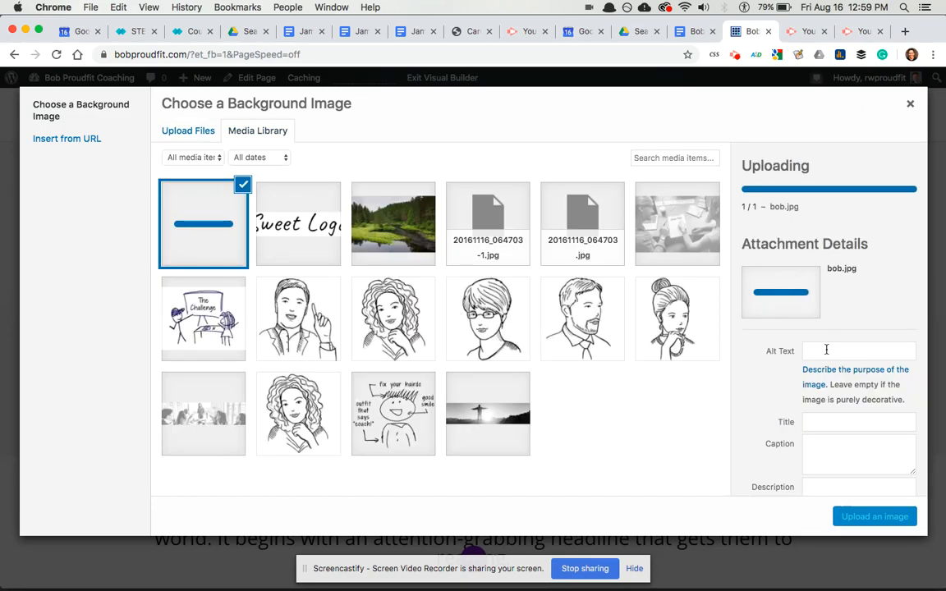
pyautogui.click(782, 357)
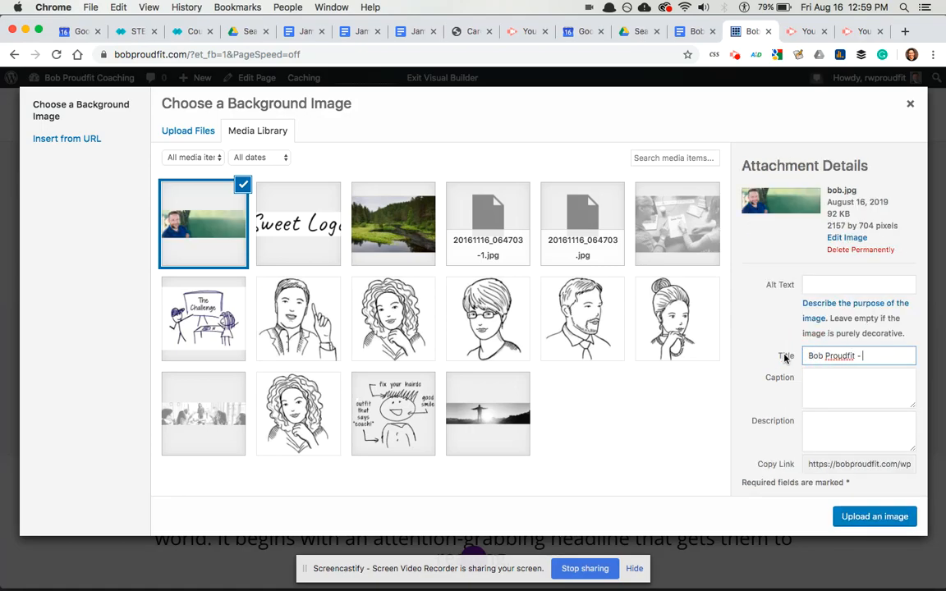
pyautogui.write(' Life Coach for Men')
pyautogui.press('cmd+a')
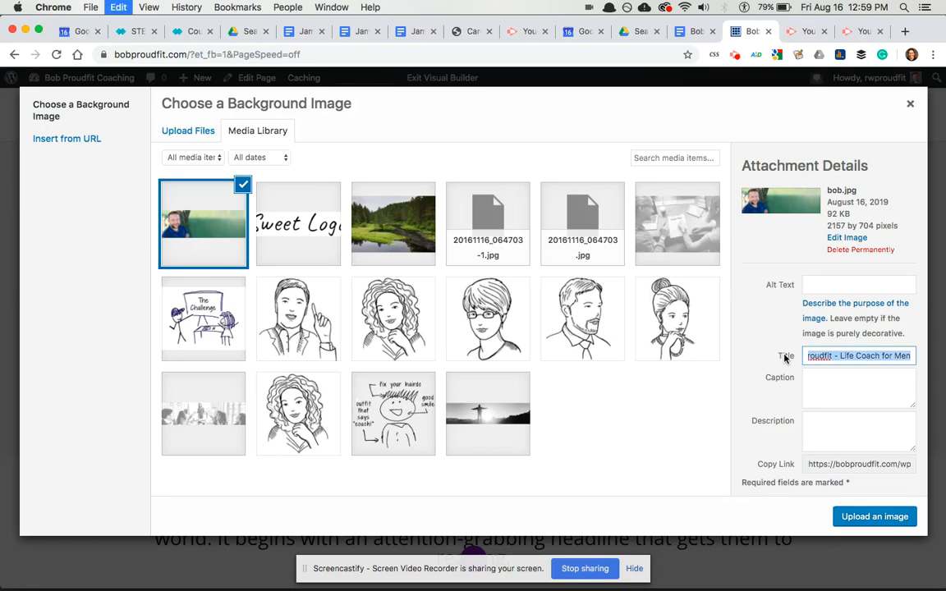
pyautogui.press('super+c')
pyautogui.click(780, 285)
pyautogui.press('super+v')
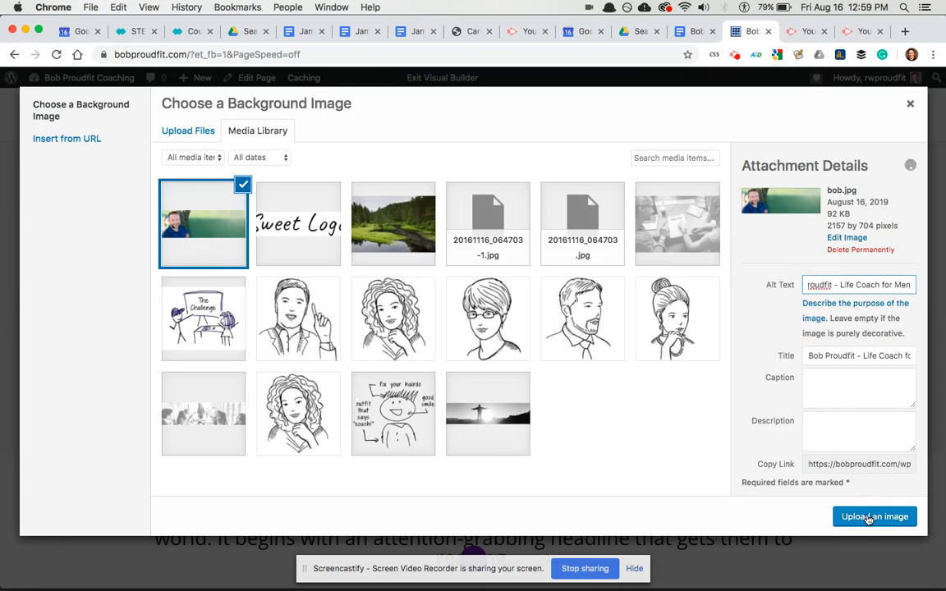
pyautogui.click(870, 519)
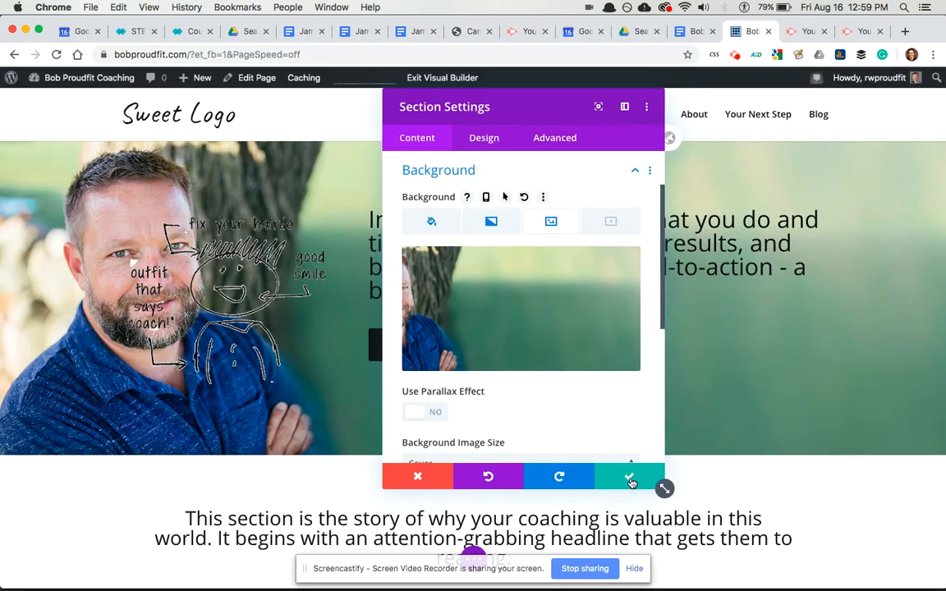
# - Save the photo background, delete the sketch image, and give the section min-height: 450px custom CSS
pyautogui.click(631, 478)
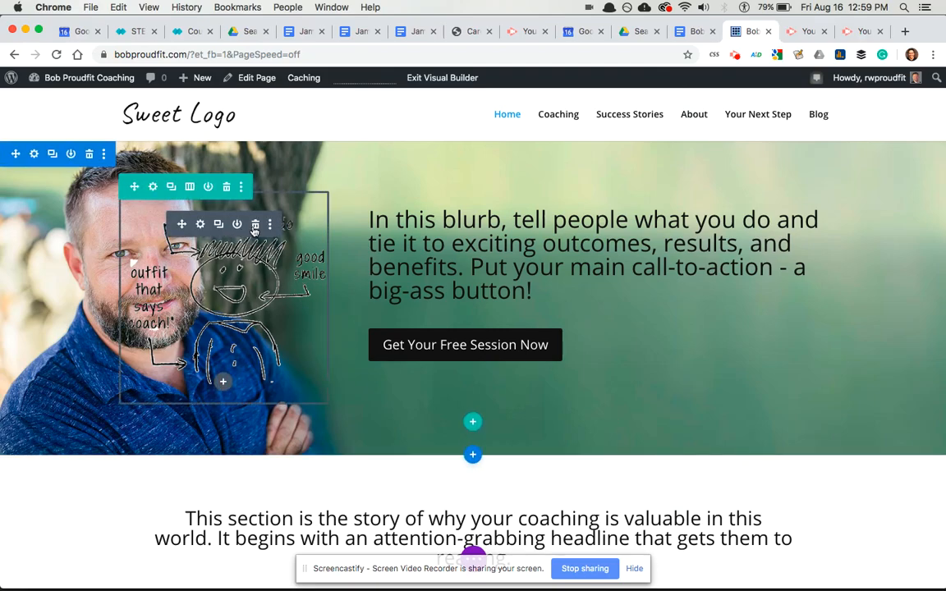
pyautogui.click(255, 225)
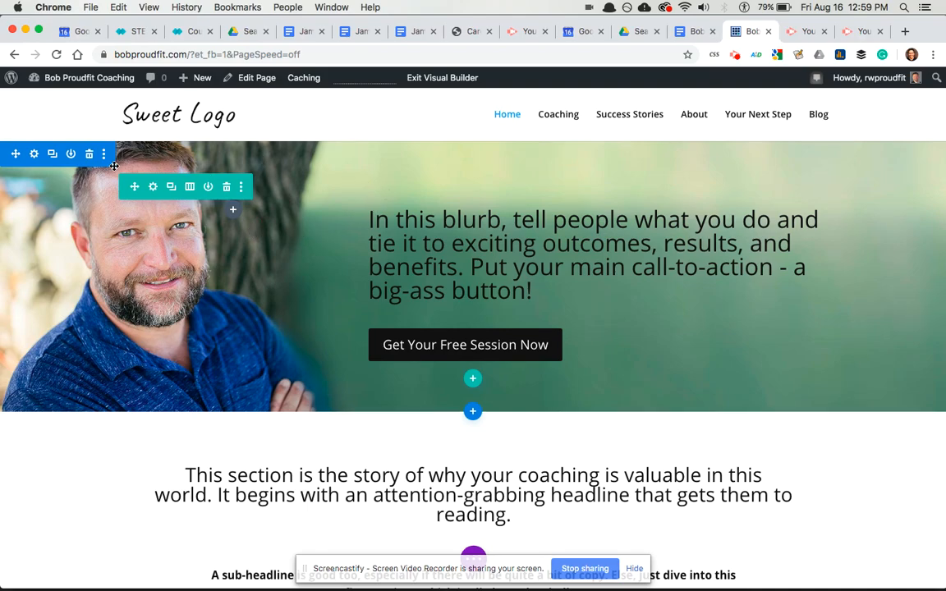
pyautogui.click(34, 154)
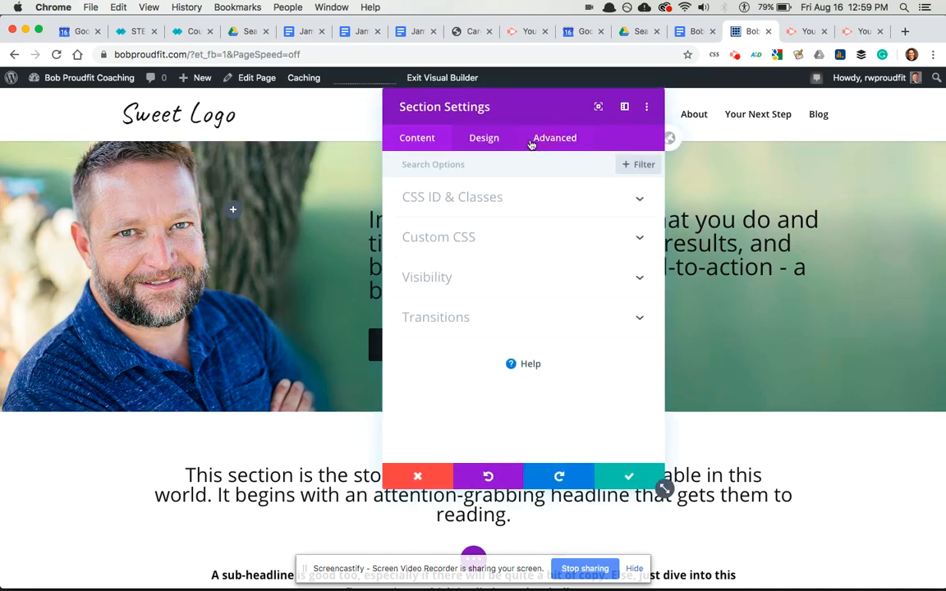
pyautogui.click(439, 245)
pyautogui.click(454, 347)
pyautogui.write('m')
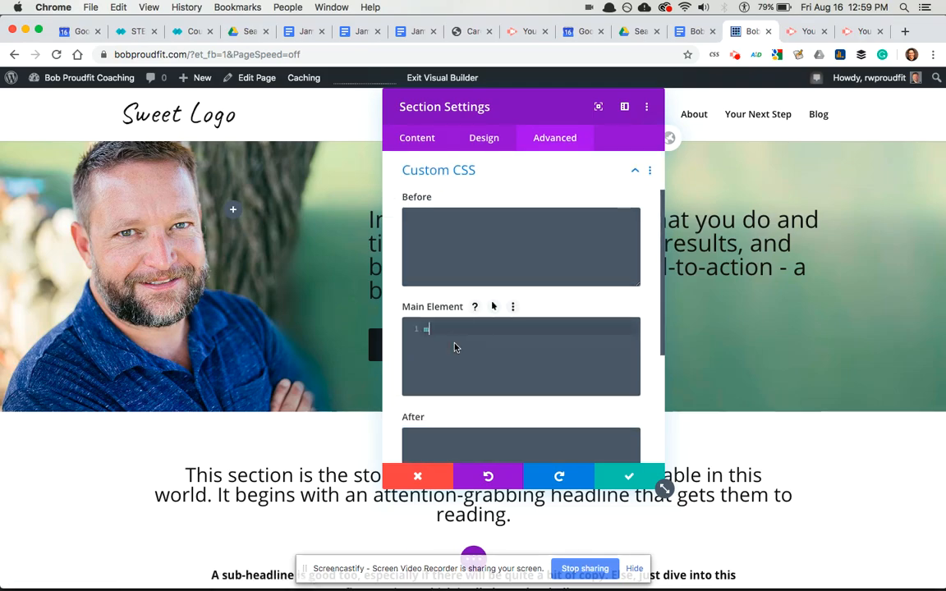
pyautogui.write('in')
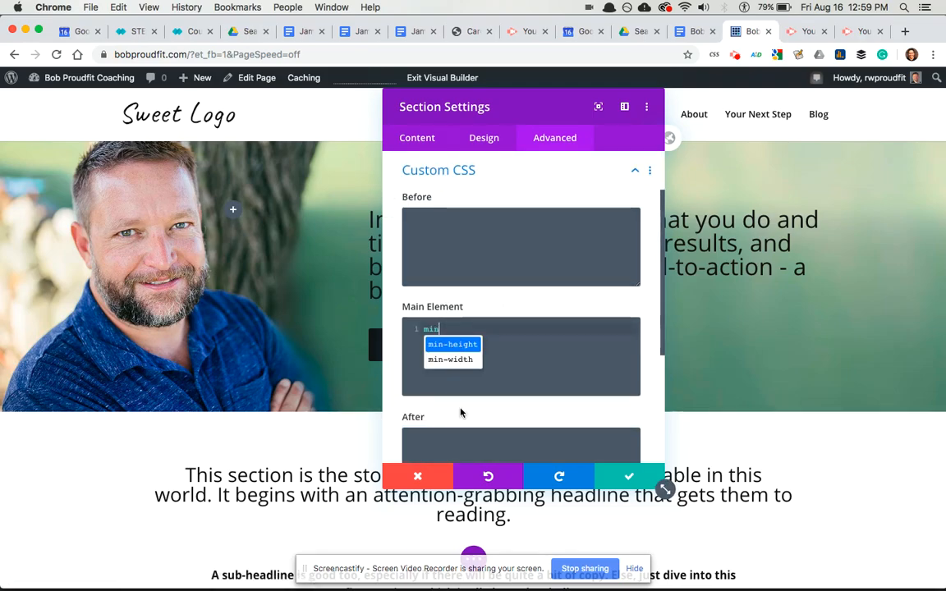
pyautogui.press('Return')
pyautogui.write('450px;')
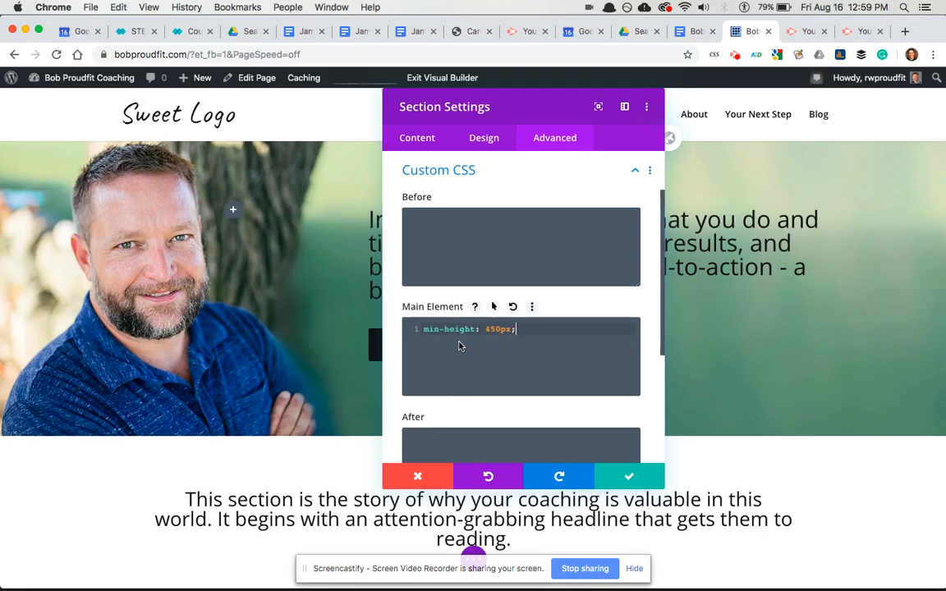
pyautogui.click(629, 476)
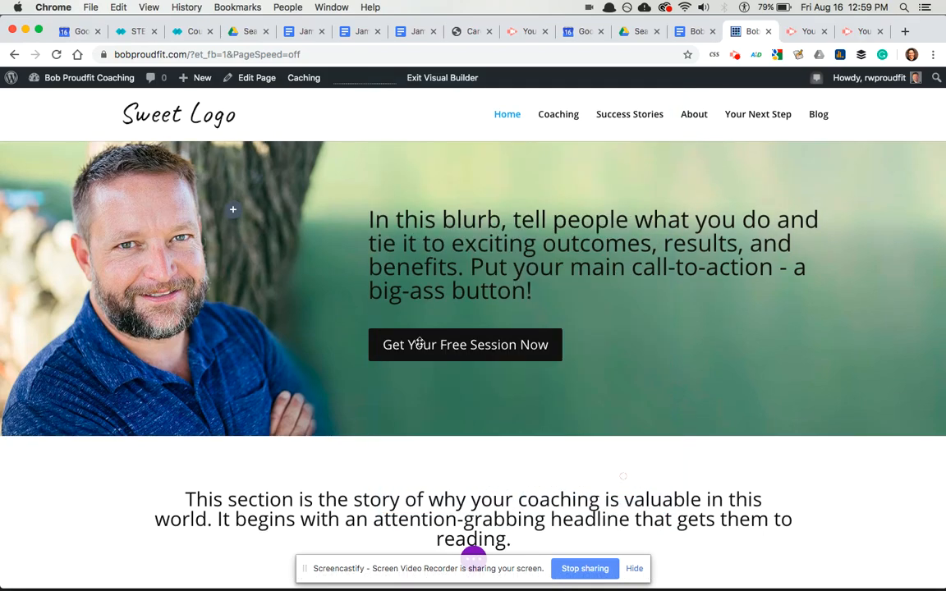
pyautogui.moveTo(255, 178)
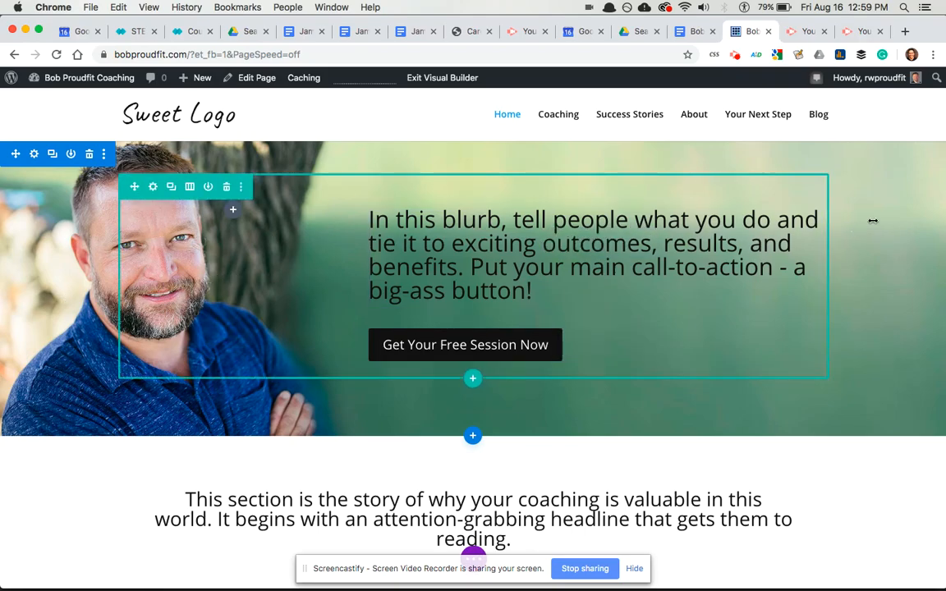
# - Select all the blurb's body text in the Text module settings and format it as Heading 1
pyautogui.tripleClick(523, 222)
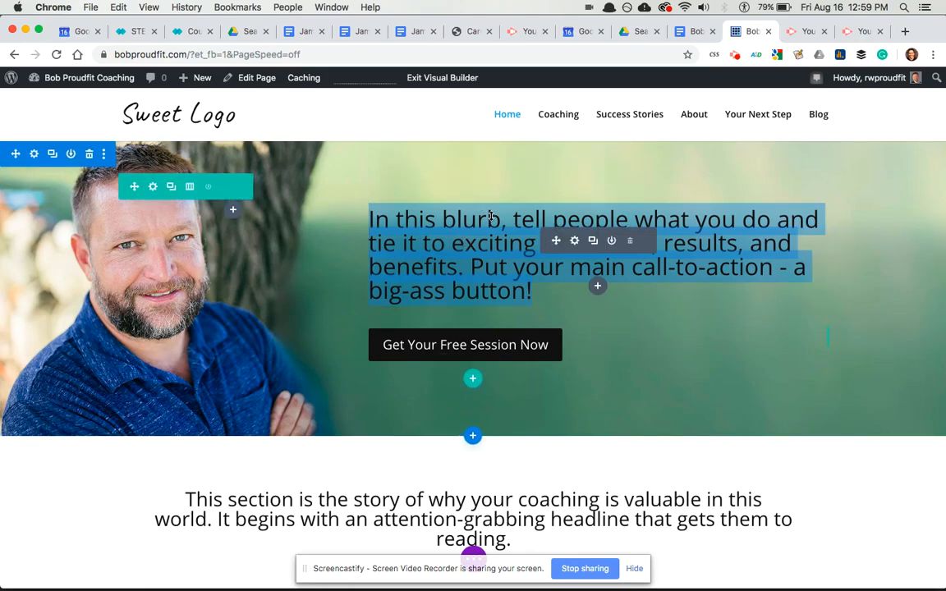
pyautogui.click(574, 240)
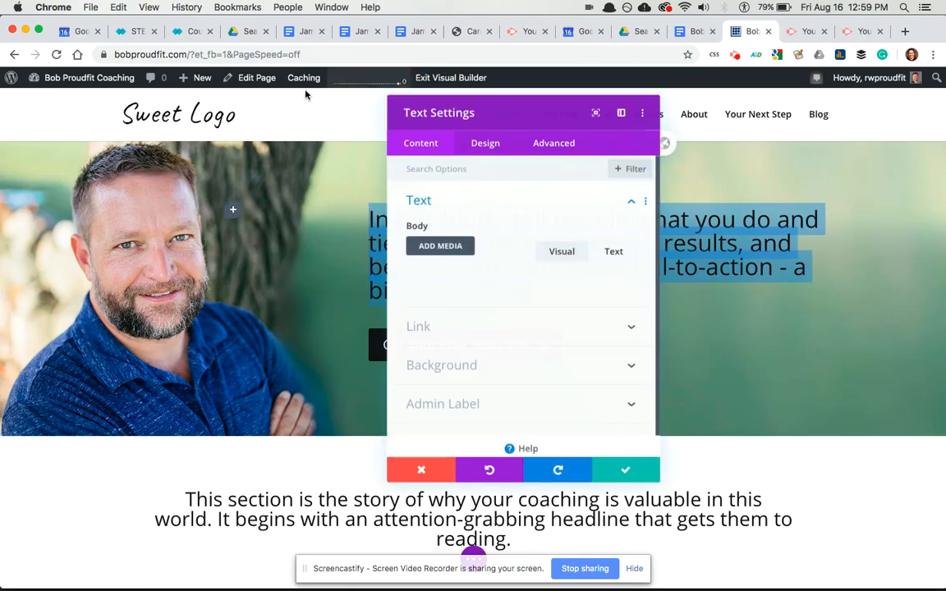
pyautogui.click(484, 137)
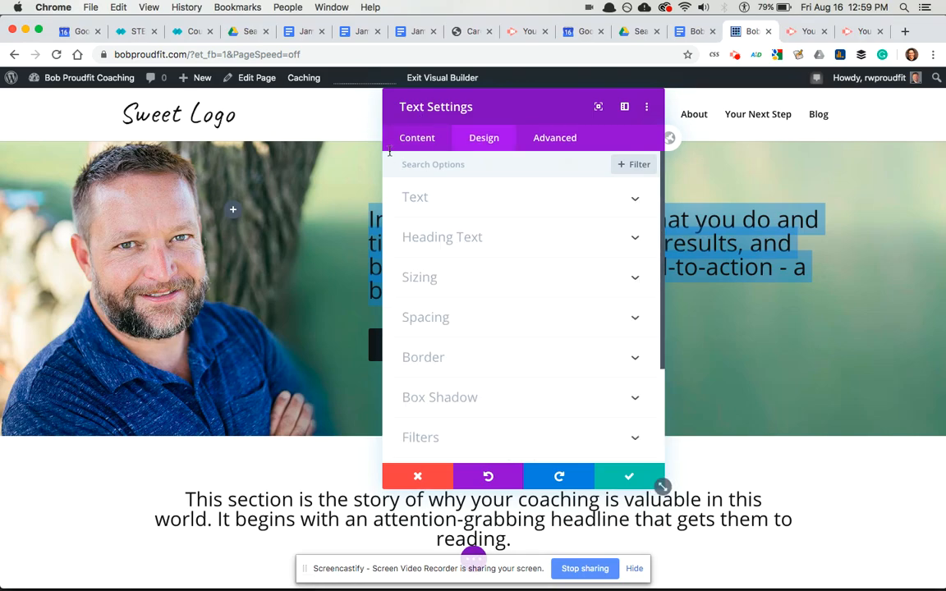
pyautogui.click(442, 236)
pyautogui.scroll(-3, 501, 359)
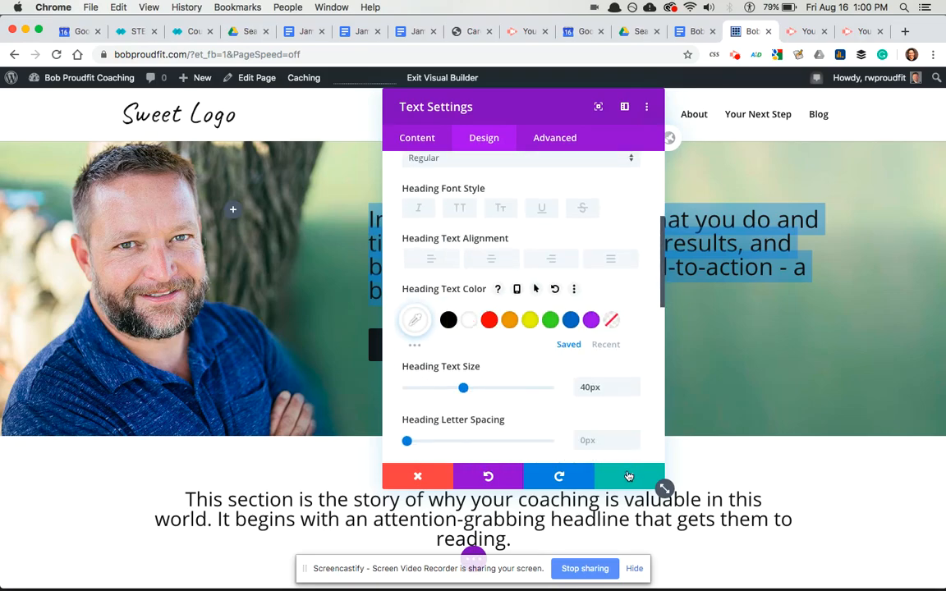
pyautogui.click(421, 137)
pyautogui.click(451, 201)
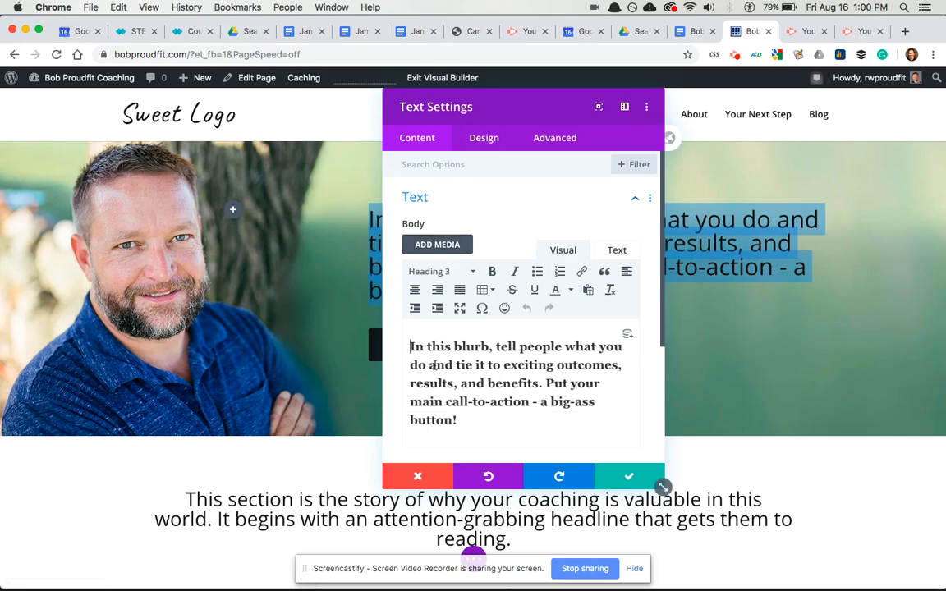
pyautogui.tripleClick(433, 365)
pyautogui.click(435, 271)
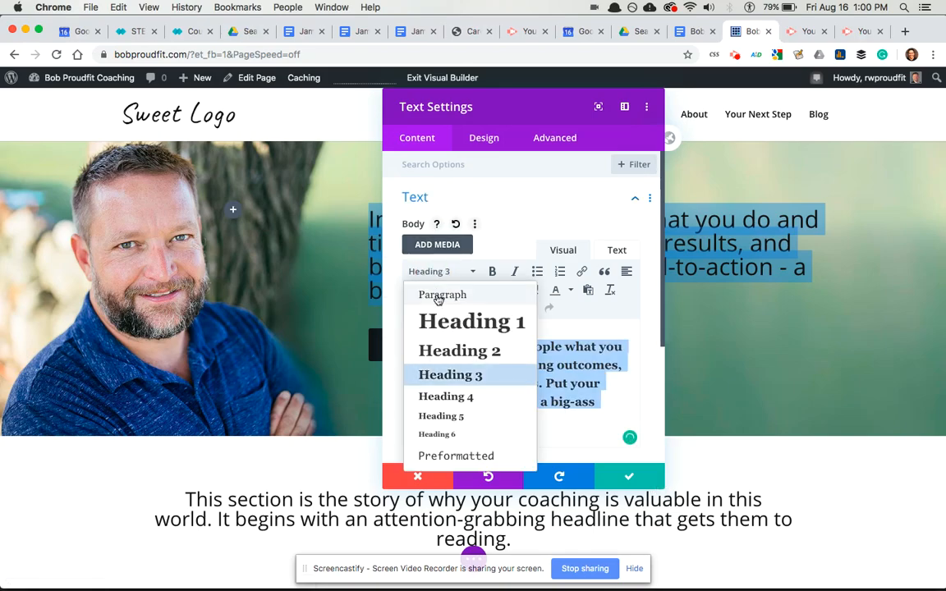
pyautogui.click(442, 320)
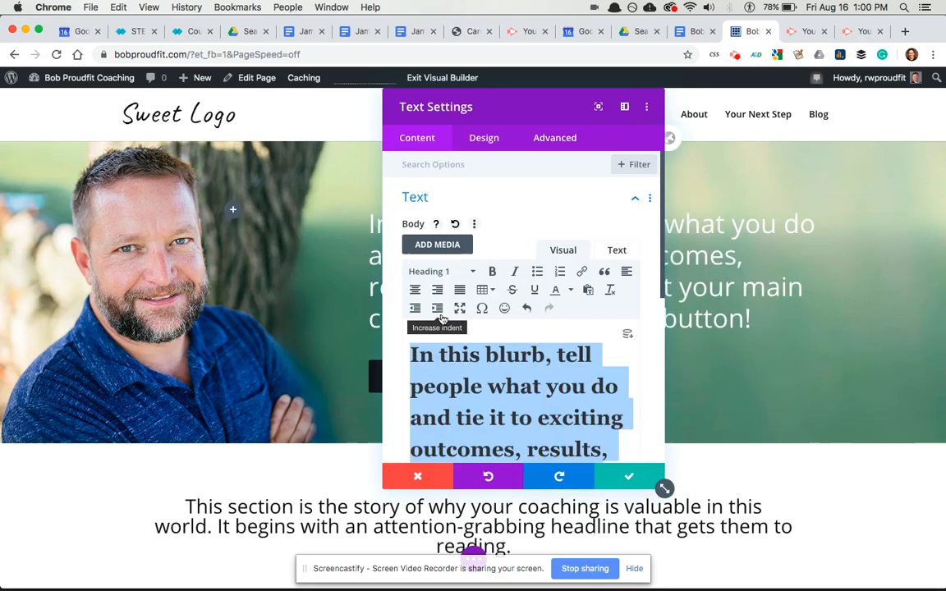
pyautogui.moveTo(535, 109); pyautogui.dragTo(185, 129)
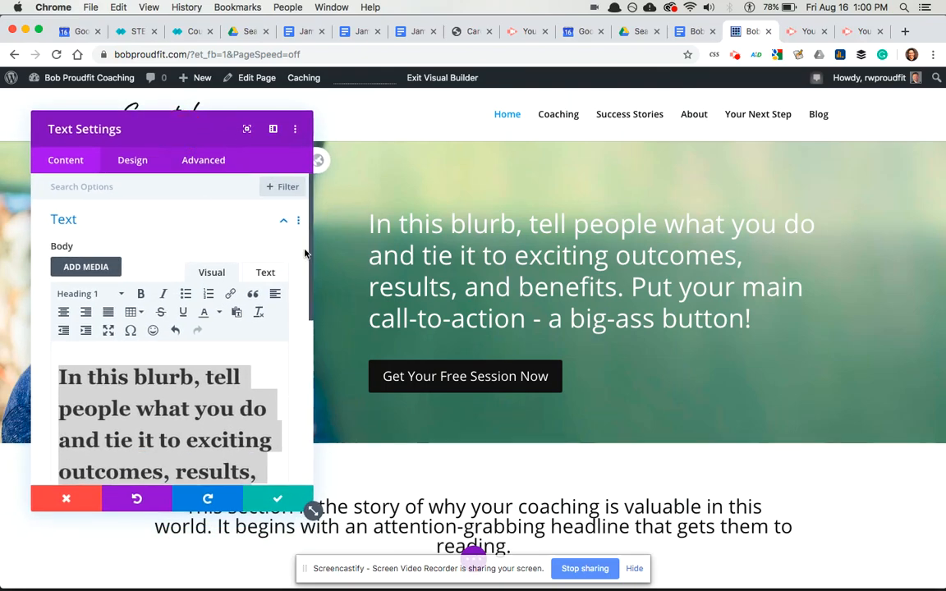
pyautogui.scroll(-2, 197, 271)
# - Apply a soft text shadow preset to the headline with a -0.06em horizontal offset
pyautogui.click(133, 160)
pyautogui.scroll(4, 152, 280)
pyautogui.scroll(-3, 158, 332)
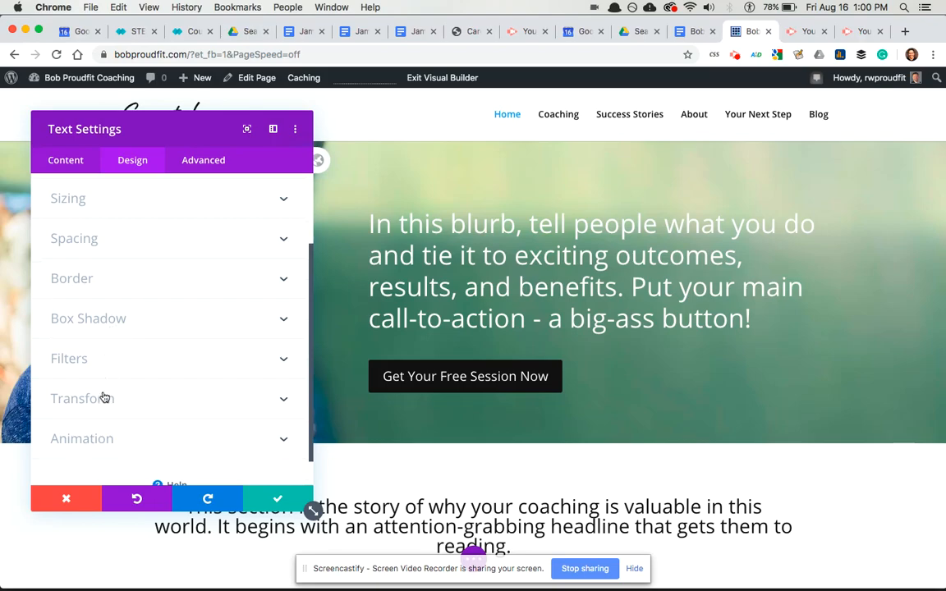
pyautogui.scroll(3, 103, 298)
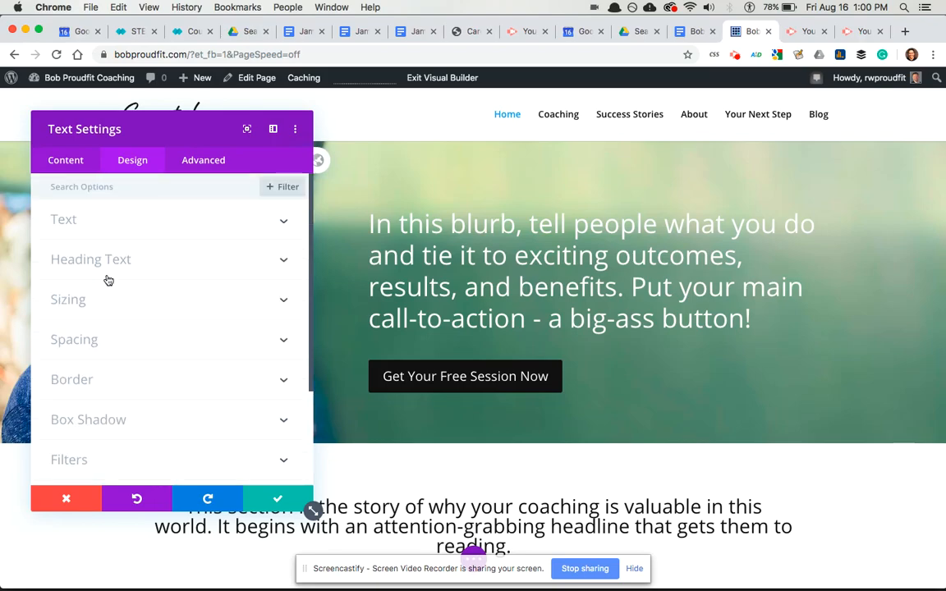
pyautogui.click(109, 278)
pyautogui.scroll(-6, 120, 363)
pyautogui.scroll(3, 120, 363)
pyautogui.click(88, 292)
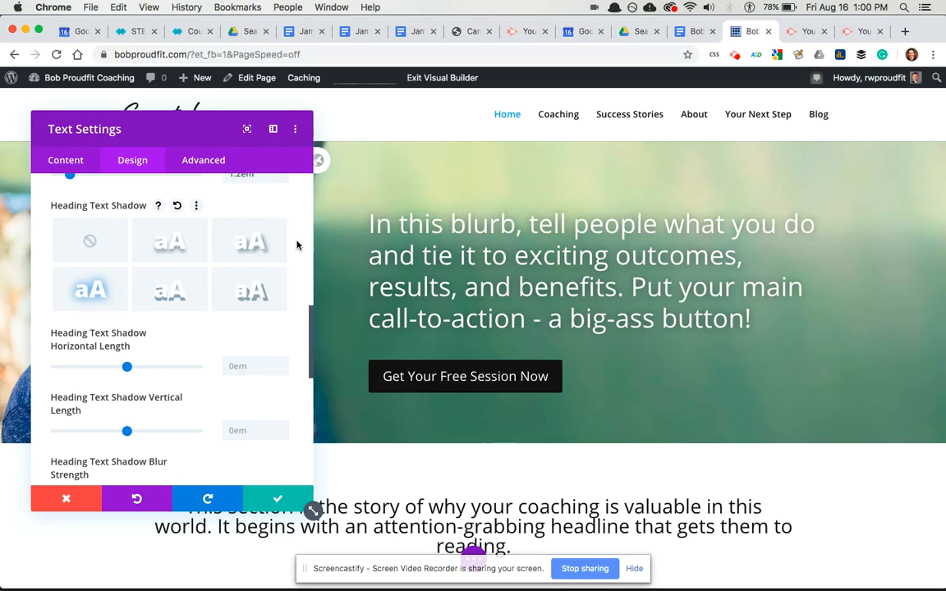
pyautogui.moveTo(127, 374)
pyautogui.mouseDown()
pyautogui.moveTo(196, 366)
pyautogui.moveTo(124, 369)
pyautogui.mouseUp()
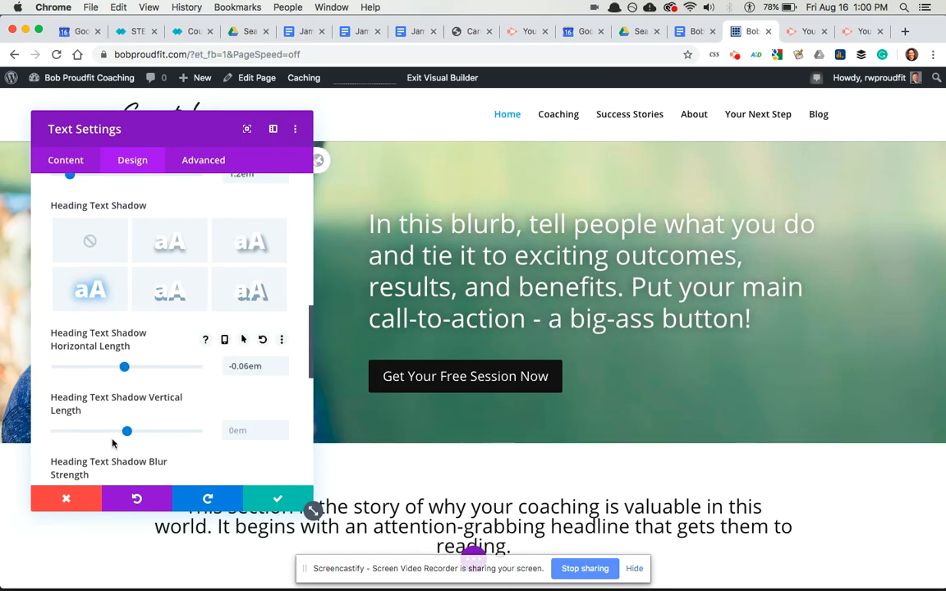
pyautogui.scroll(-5, 99, 362)
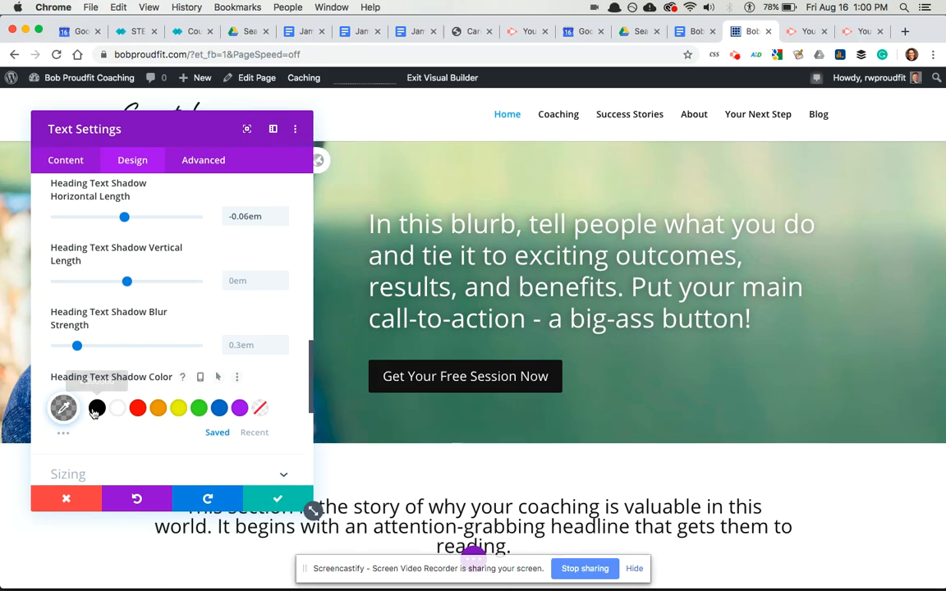
# - Set the headline shadow colour to rgba(0,0,0,0.77) and save the module settings
pyautogui.click(63, 408)
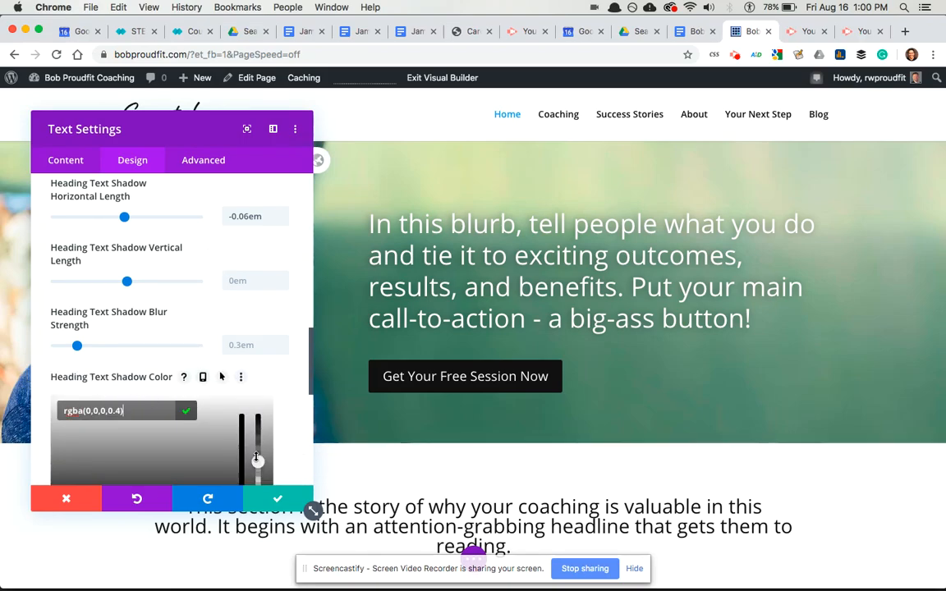
pyautogui.moveTo(257, 460); pyautogui.dragTo(256, 428)
pyautogui.click(278, 499)
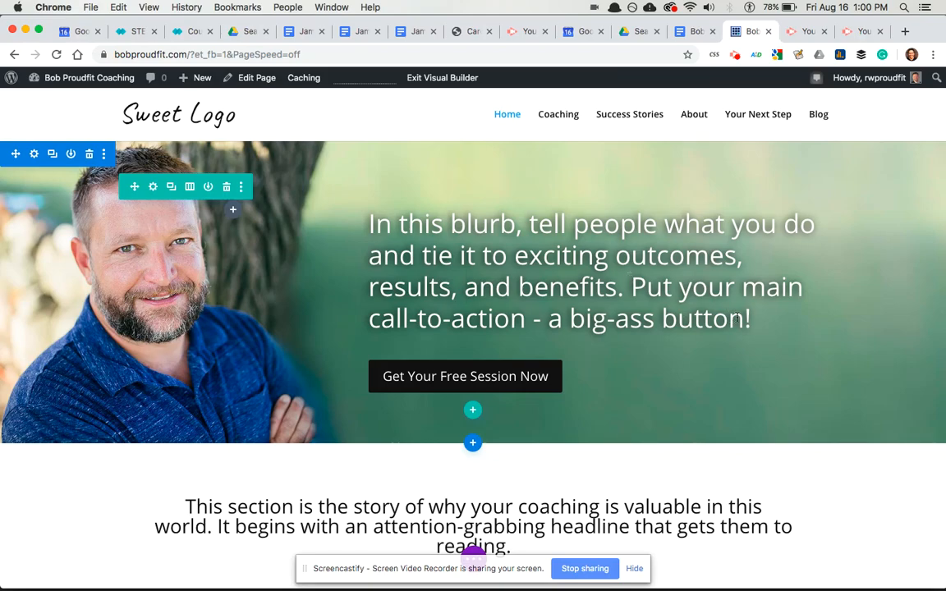
# - Delete the 'Put your main call-to-action - a big-ass button!' sentence, then open the button's settings
pyautogui.moveTo(631, 287); pyautogui.dragTo(749, 319)
pyautogui.press('BackSpace')
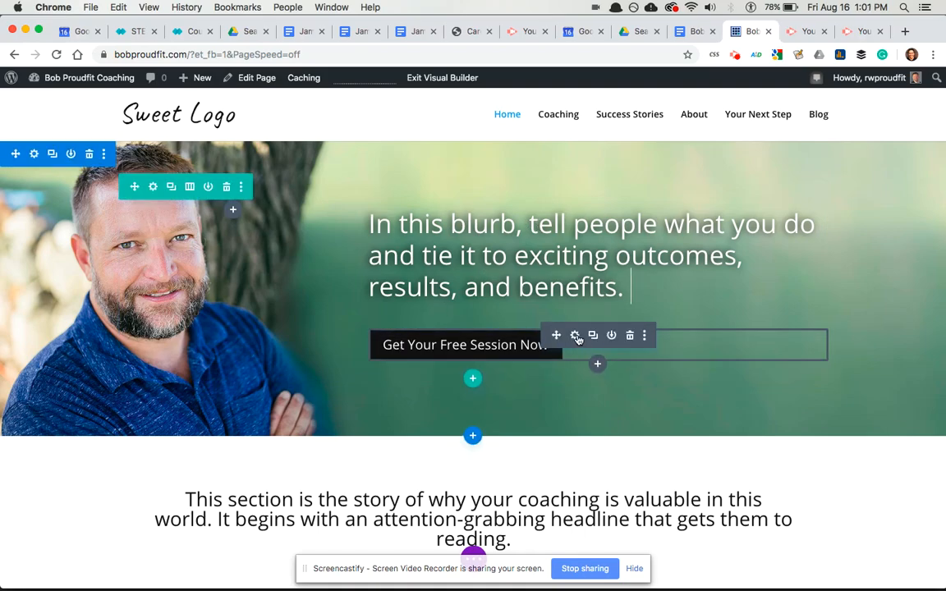
pyautogui.click(577, 335)
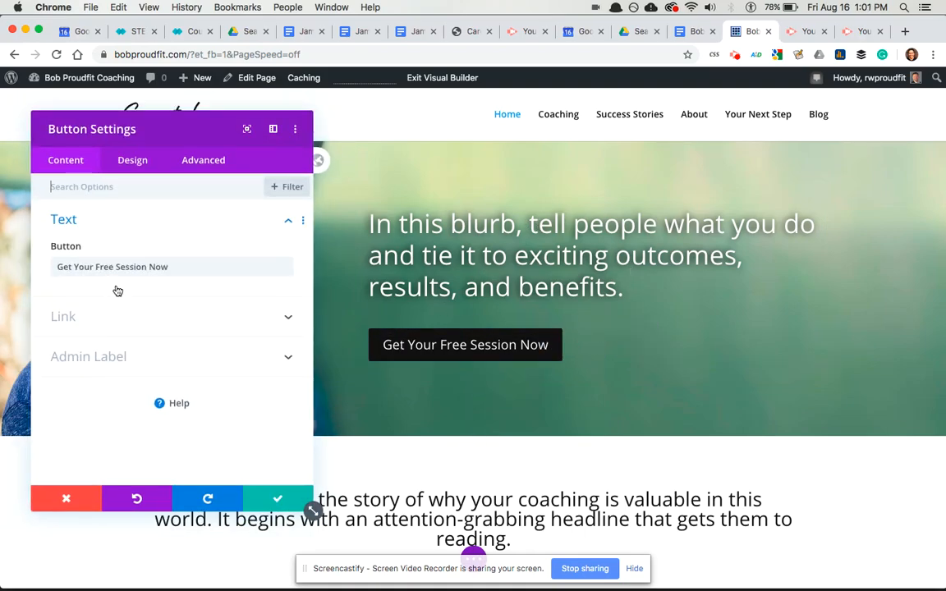
# - After trying several swatches, give the button a blue #0c71c3 background and 0px border width
pyautogui.click(125, 164)
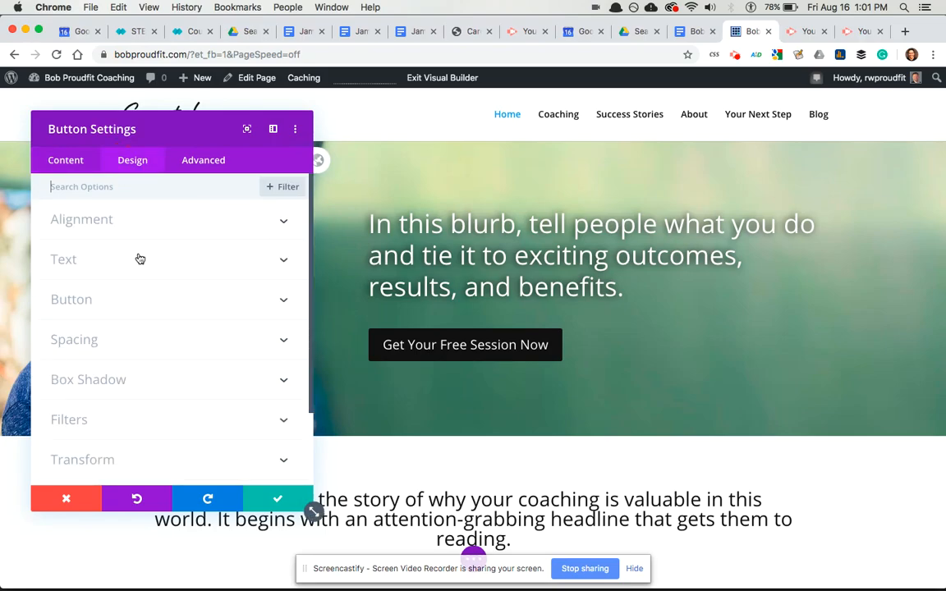
pyautogui.click(80, 304)
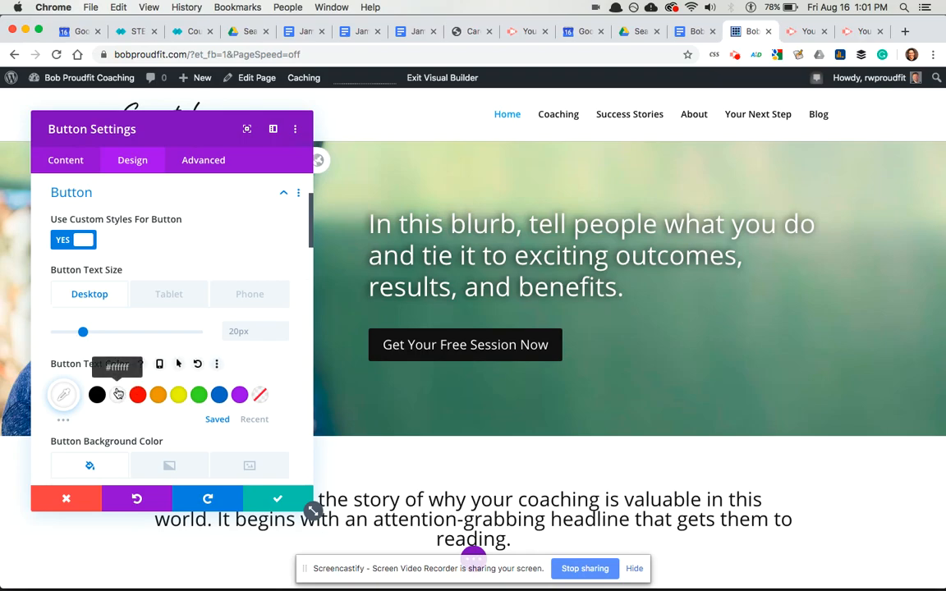
pyautogui.scroll(-5, 125, 393)
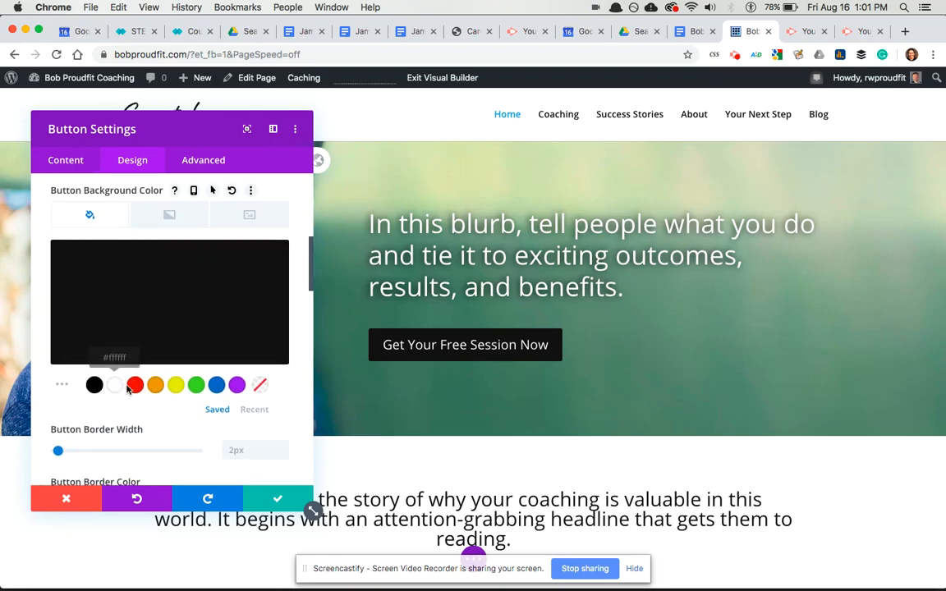
pyautogui.click(134, 385)
pyautogui.click(156, 386)
pyautogui.click(197, 386)
pyautogui.click(95, 387)
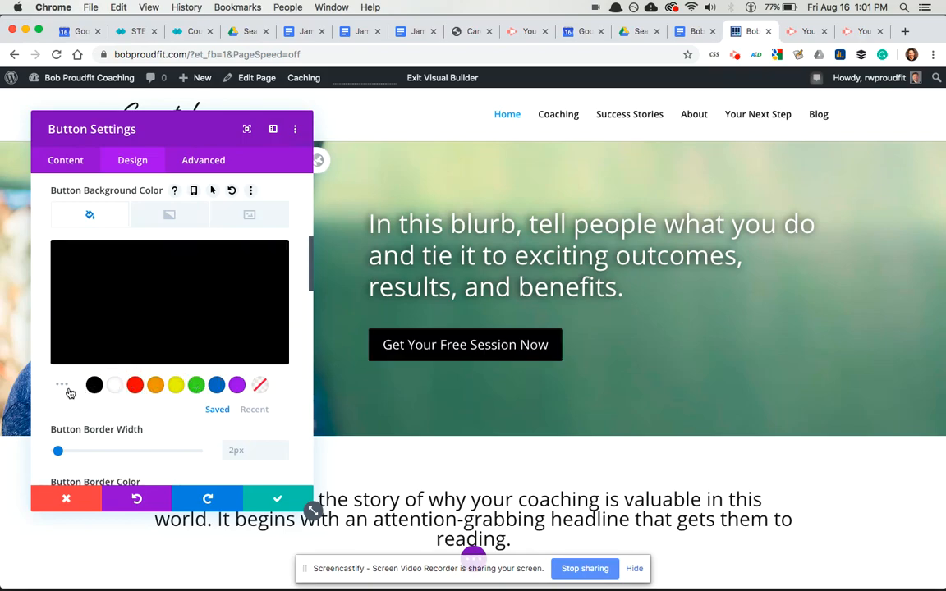
pyautogui.click(216, 386)
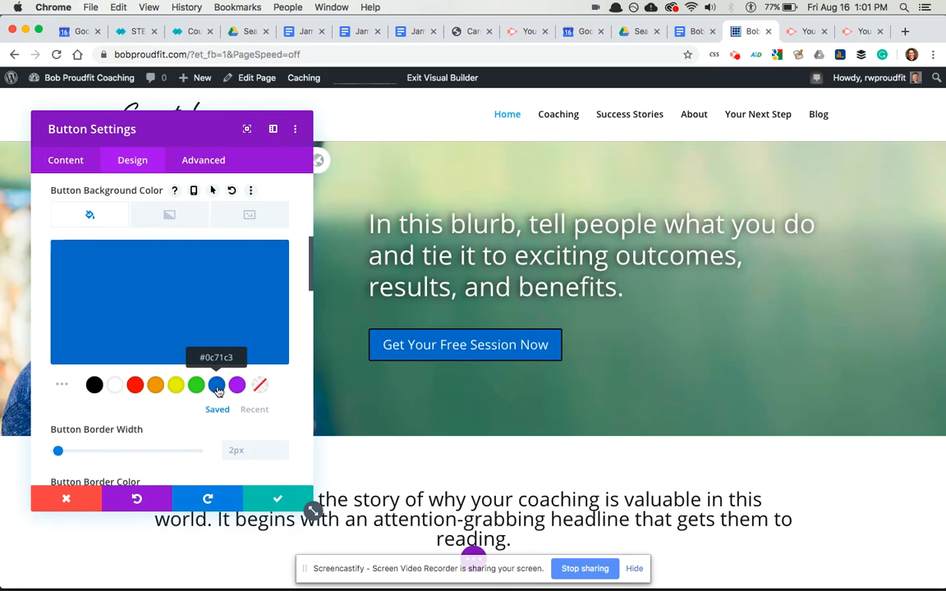
pyautogui.scroll(-3, 216, 391)
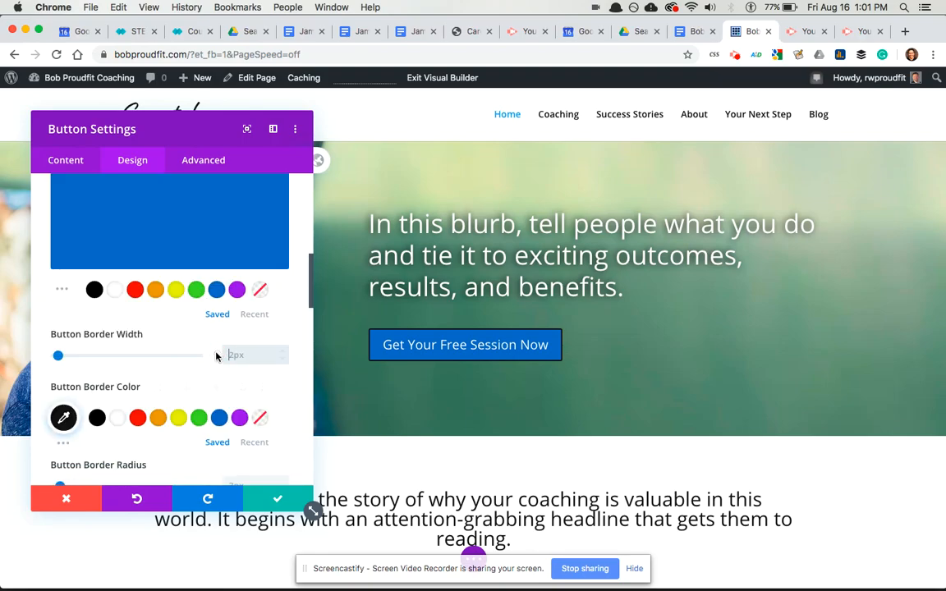
pyautogui.click(219, 379)
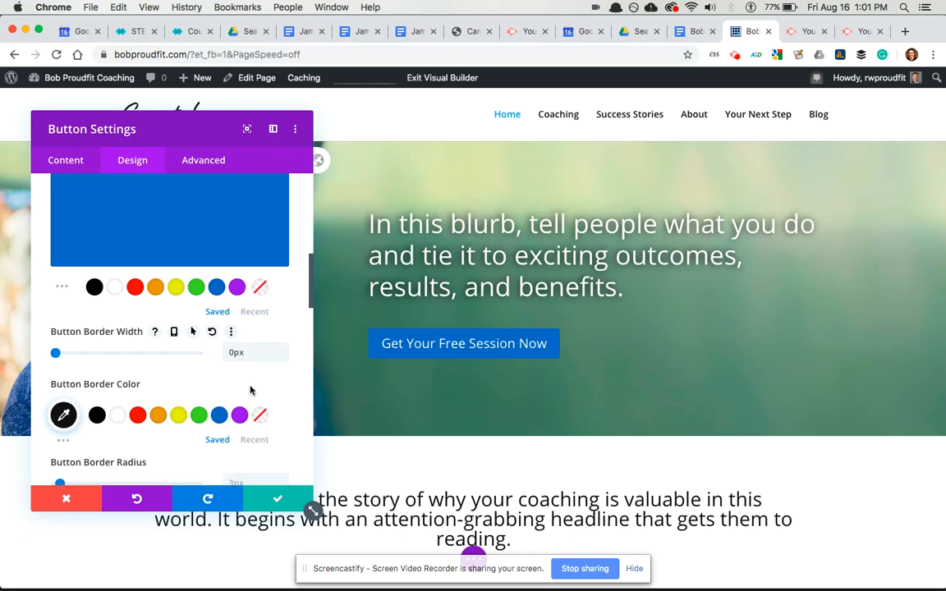
pyautogui.scroll(-6, 250, 389)
# - Give the button label a text shadow preset, then switch to a different preset
pyautogui.scroll(-2, 250, 389)
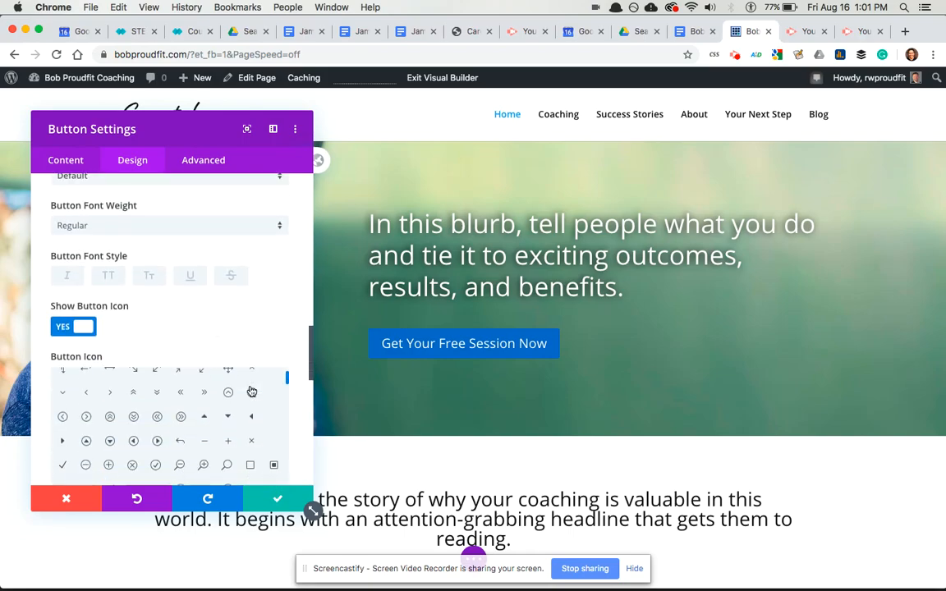
pyautogui.scroll(-8, 252, 372)
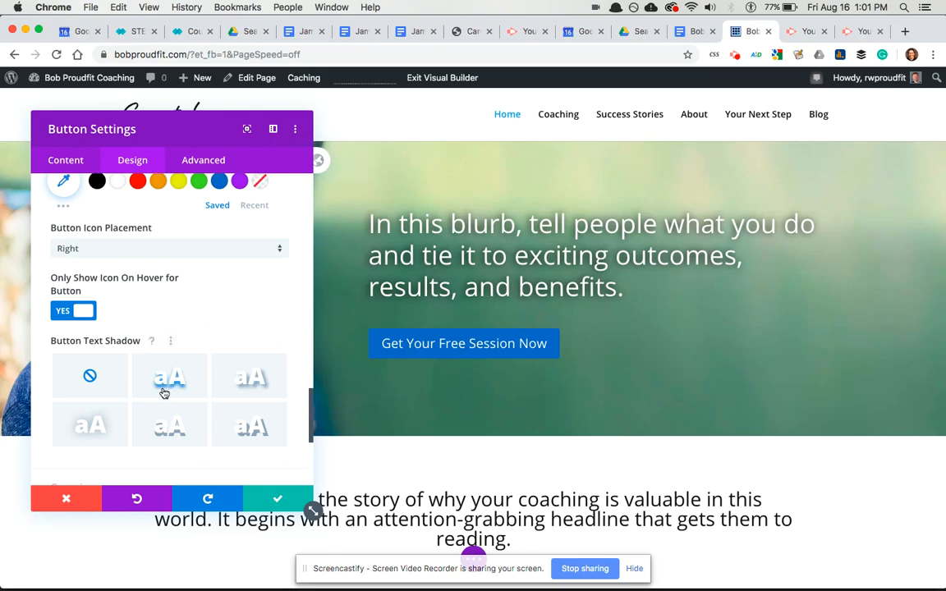
pyautogui.click(105, 419)
pyautogui.click(156, 434)
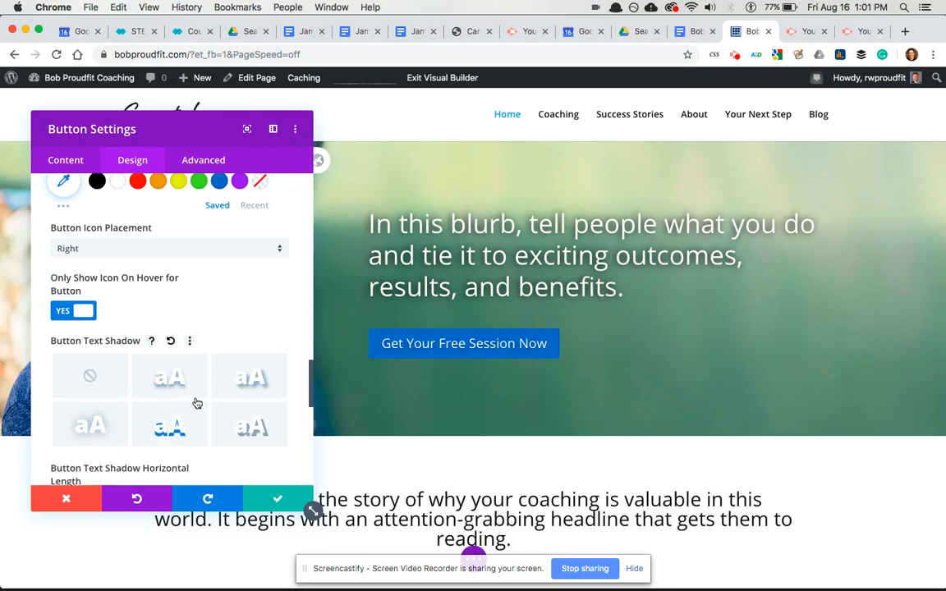
# - Give the button a soft box shadow (2px vertical, 18px blur) and save its settings
pyautogui.scroll(-10, 157, 402)
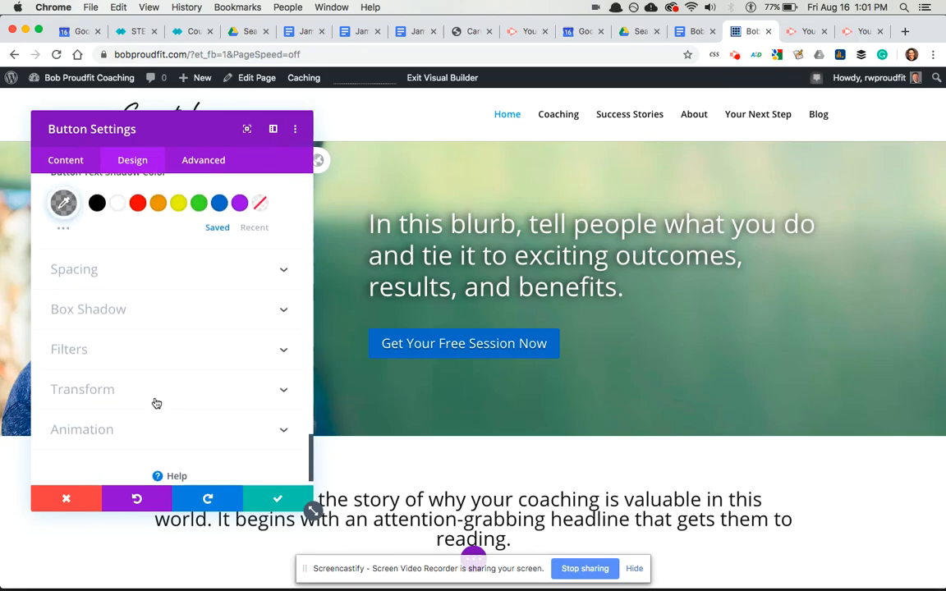
pyautogui.scroll(2, 154, 386)
pyautogui.click(151, 369)
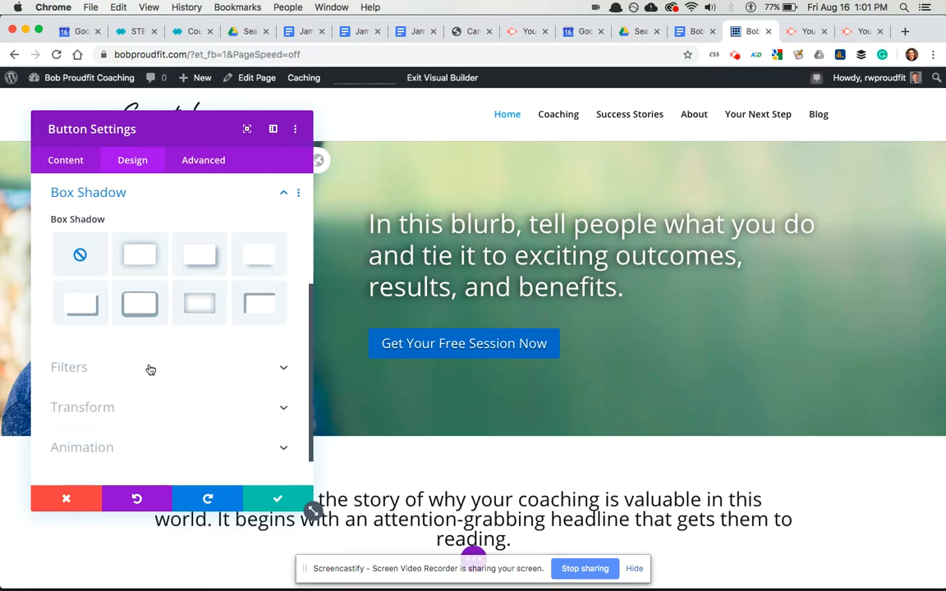
pyautogui.click(200, 303)
pyautogui.click(137, 275)
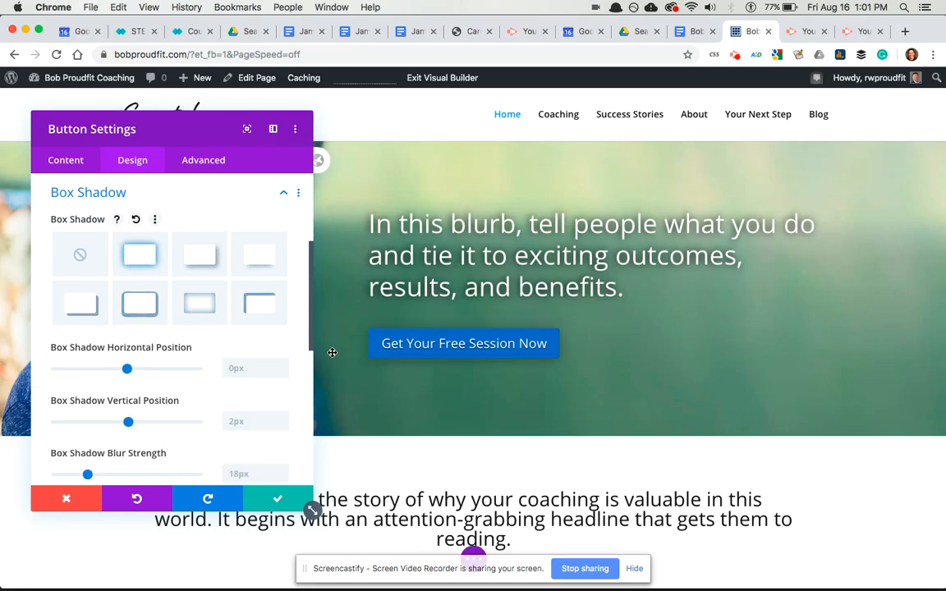
pyautogui.click(278, 498)
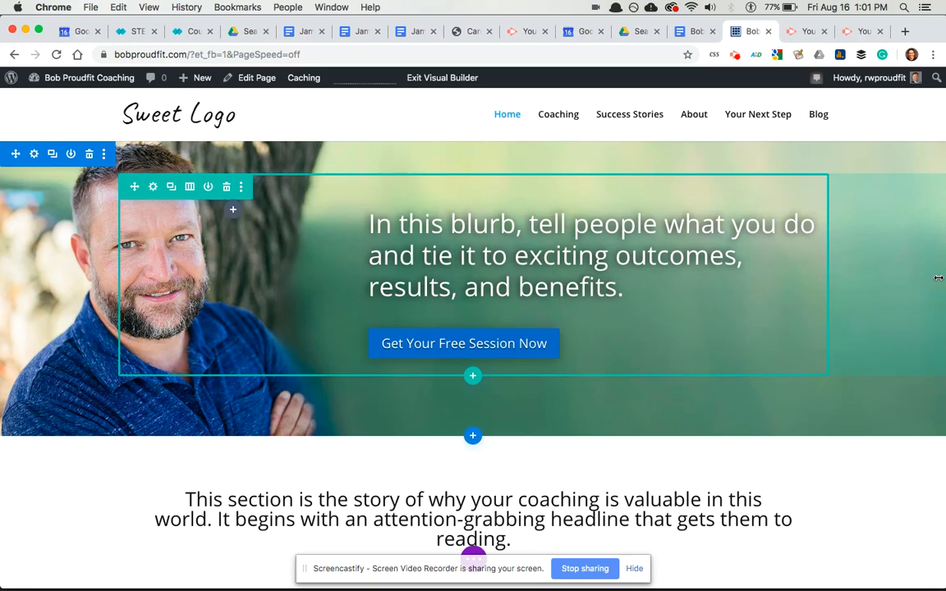
pyautogui.click(462, 79)
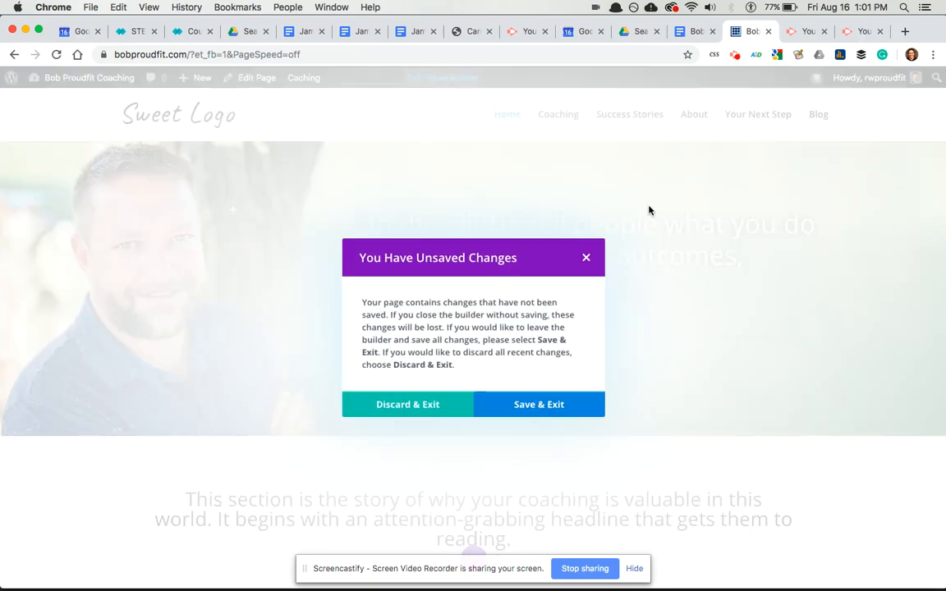
pyautogui.click(521, 406)
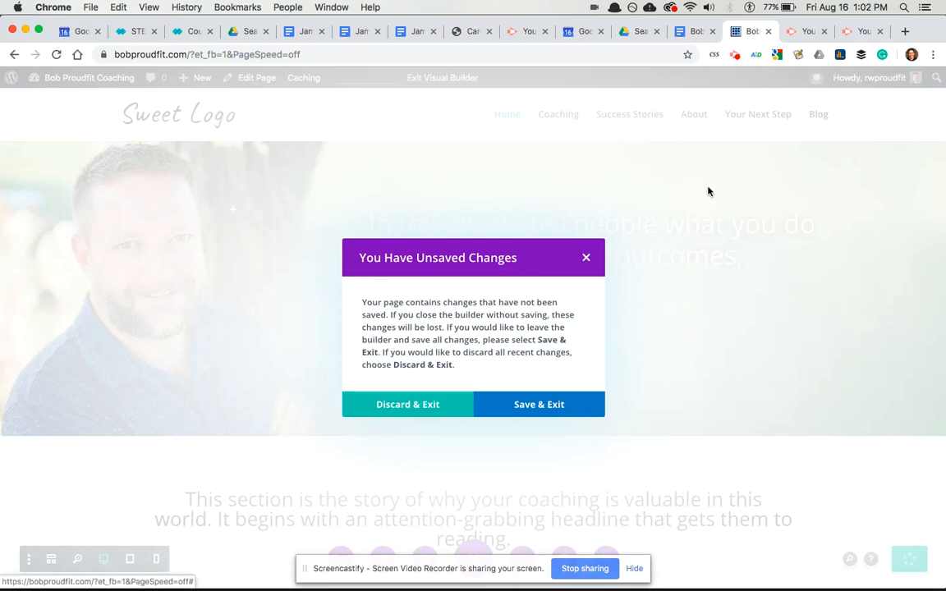
pyautogui.click(634, 568)
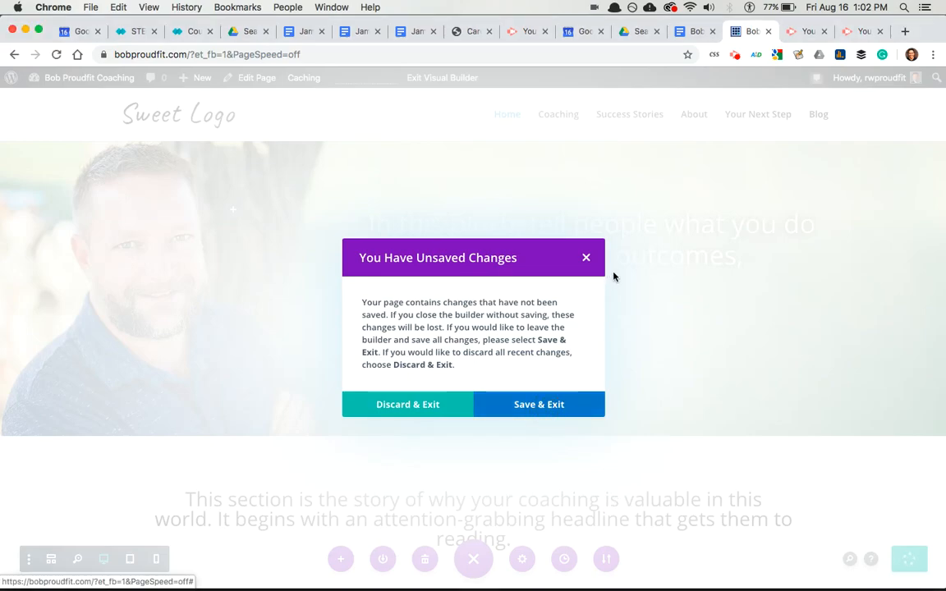
pyautogui.click(587, 261)
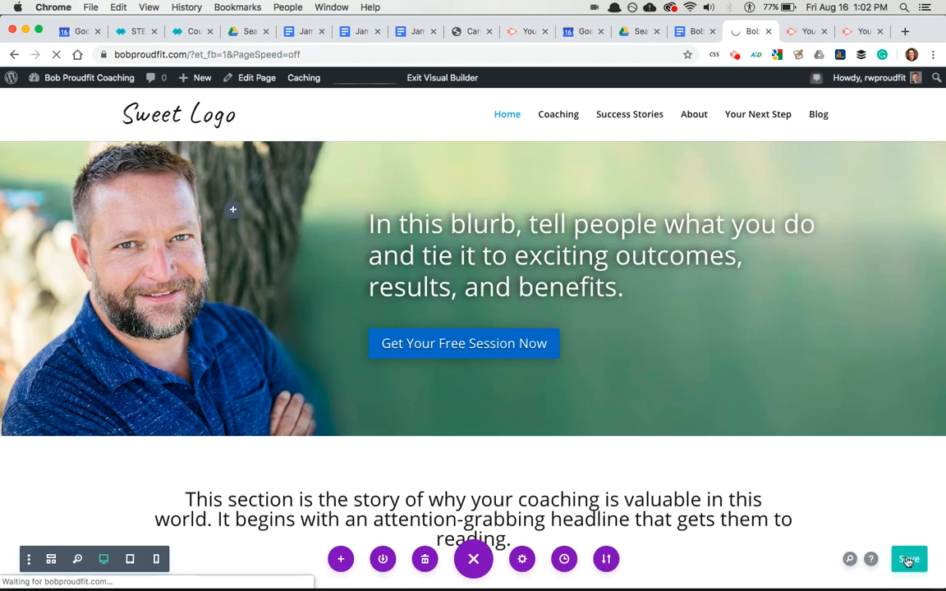
pyautogui.click(907, 560)
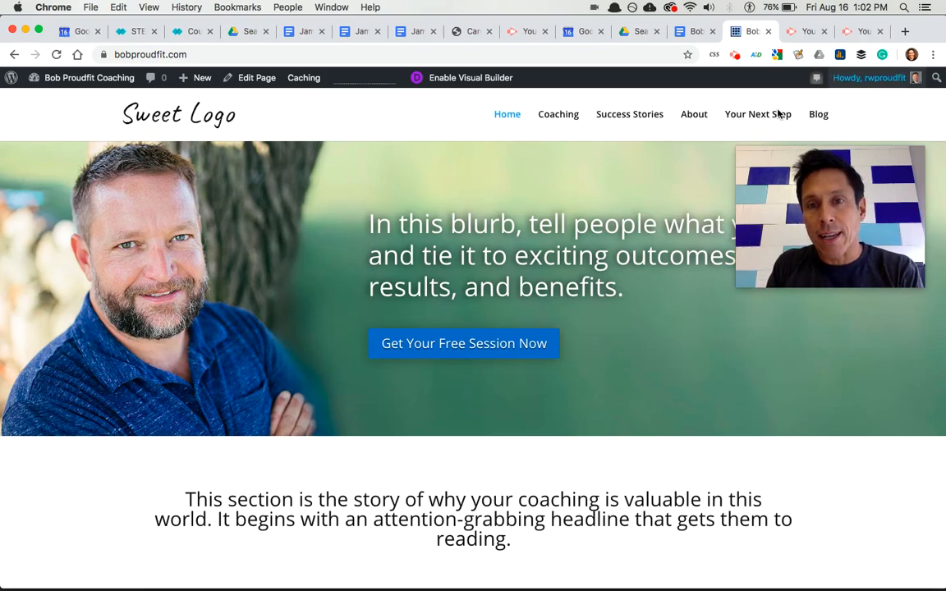
pyautogui.click(735, 58)
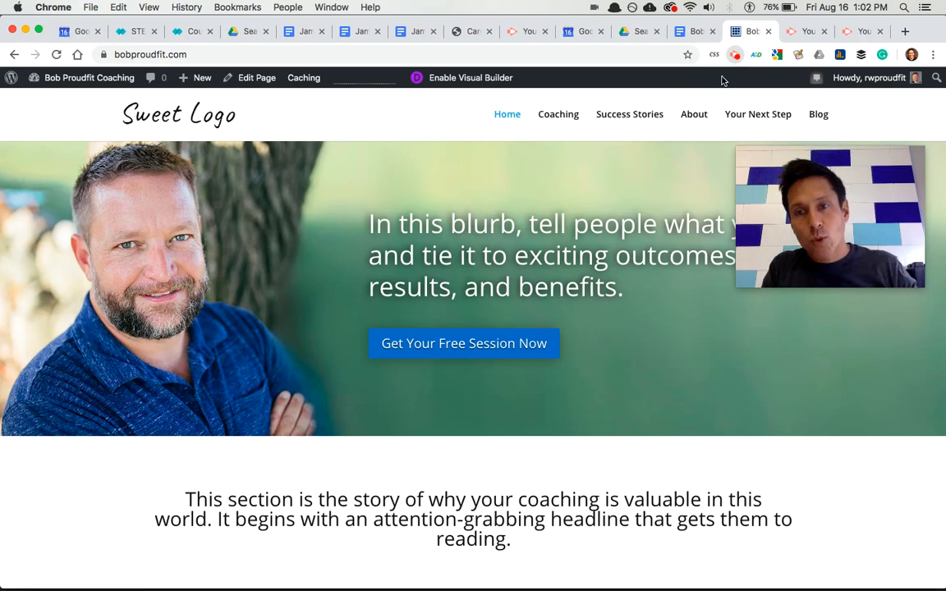